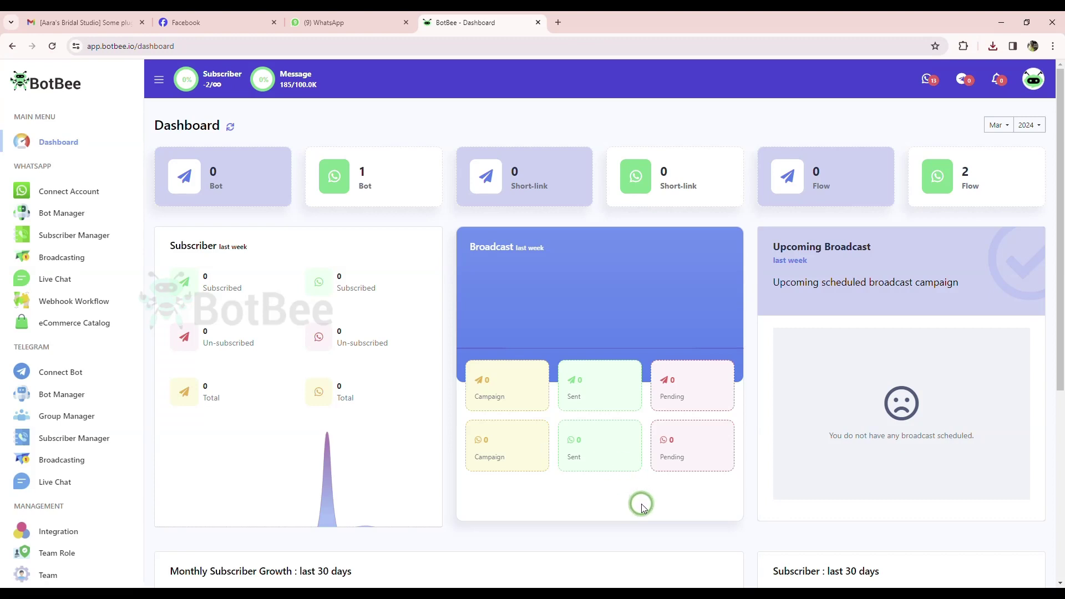
# Create a new WhatsApp bot reply flow from the Bot Manager and reposition its Start Bot Flow block
pyautogui.click(63, 213)
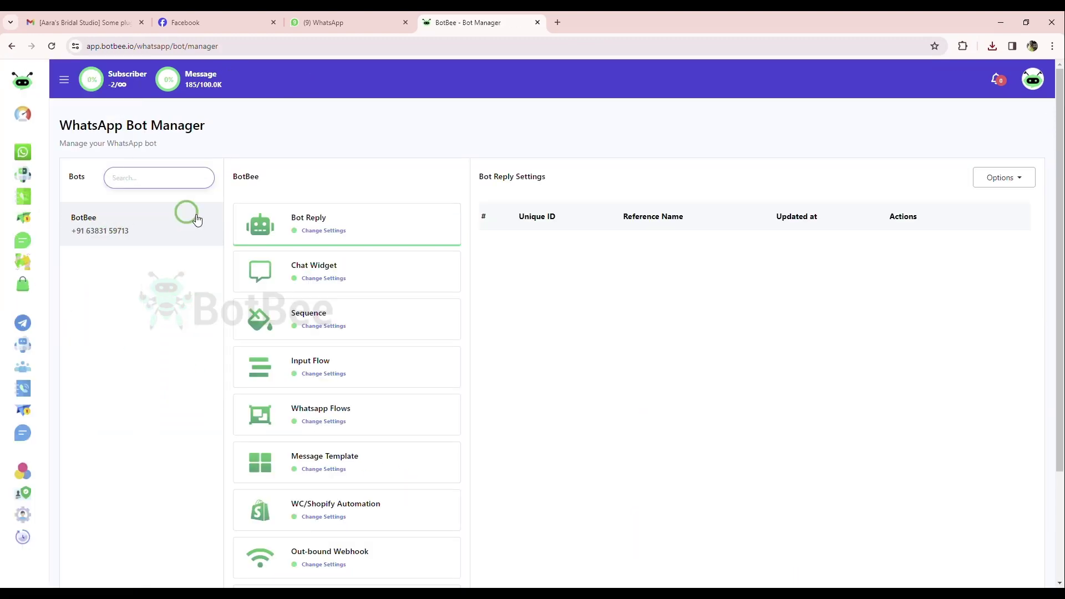
pyautogui.click(997, 213)
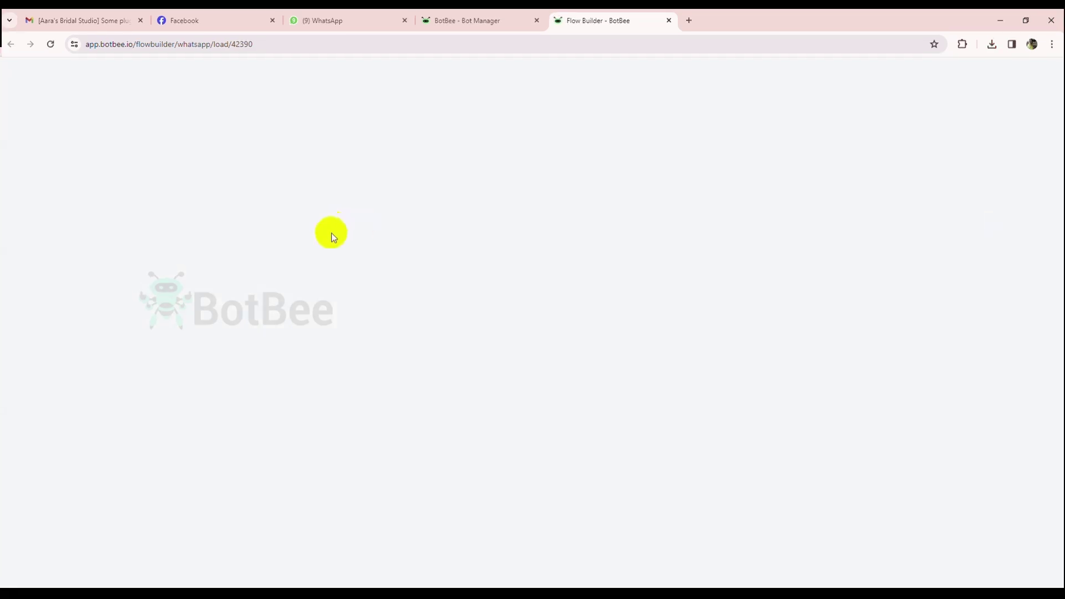
pyautogui.moveTo(361, 331); pyautogui.dragTo(200, 244)
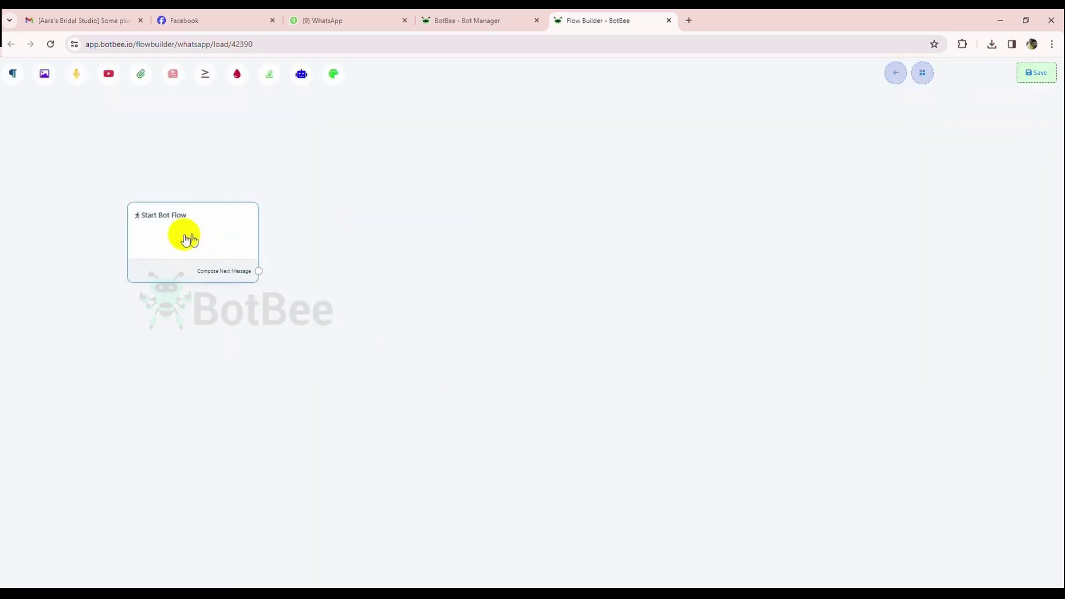
# Configure the Start Bot Flow block with trigger keywords "Hello, Hi, Start" and the title "Sequence bot"
pyautogui.click(187, 236)
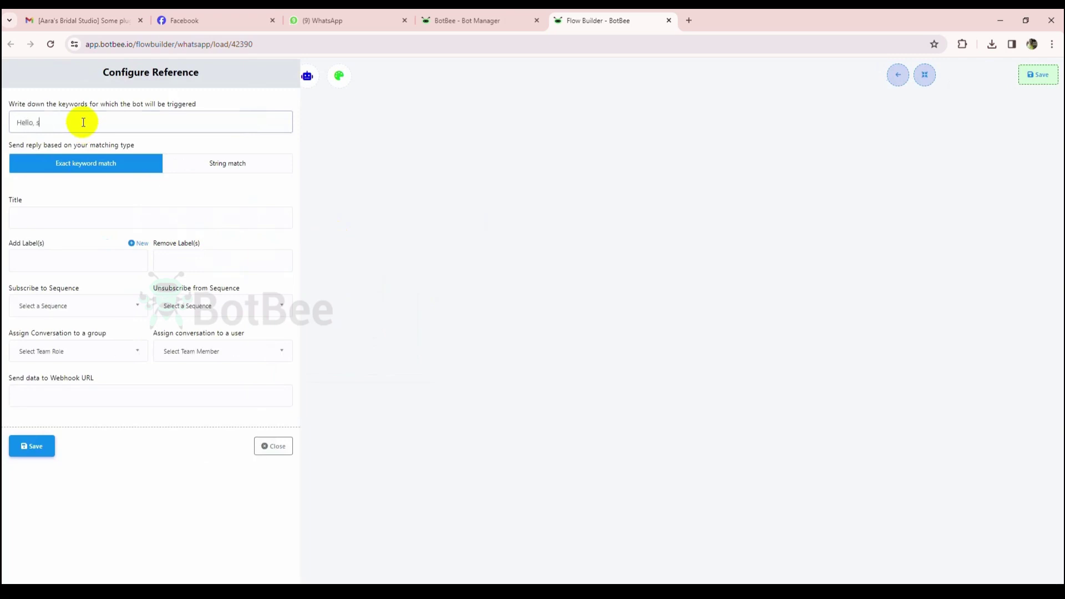
pyautogui.write(', Start')
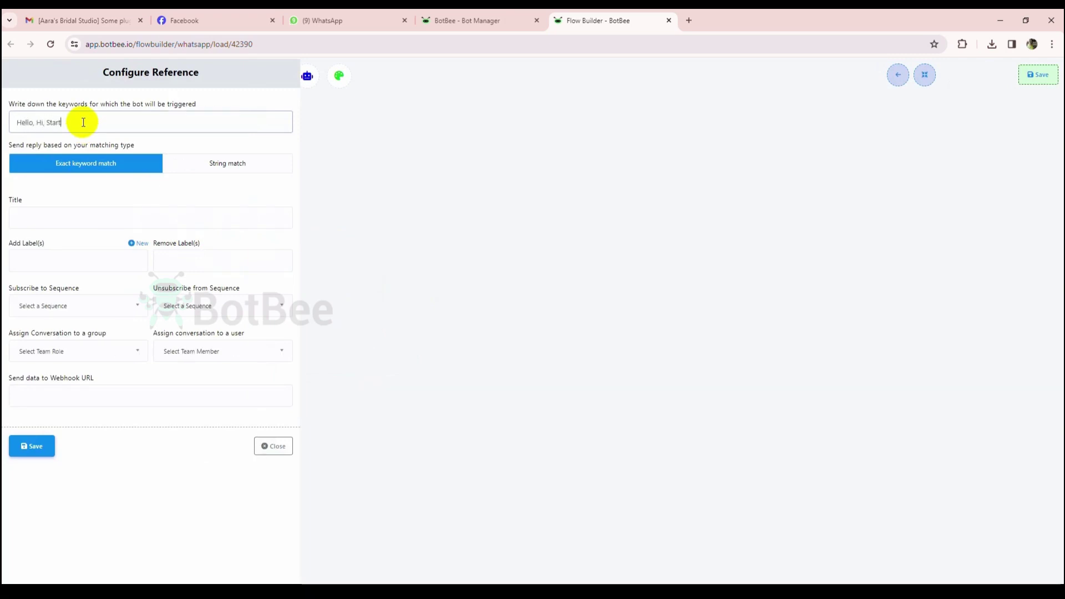
pyautogui.click(68, 212)
pyautogui.write('Sequenc')
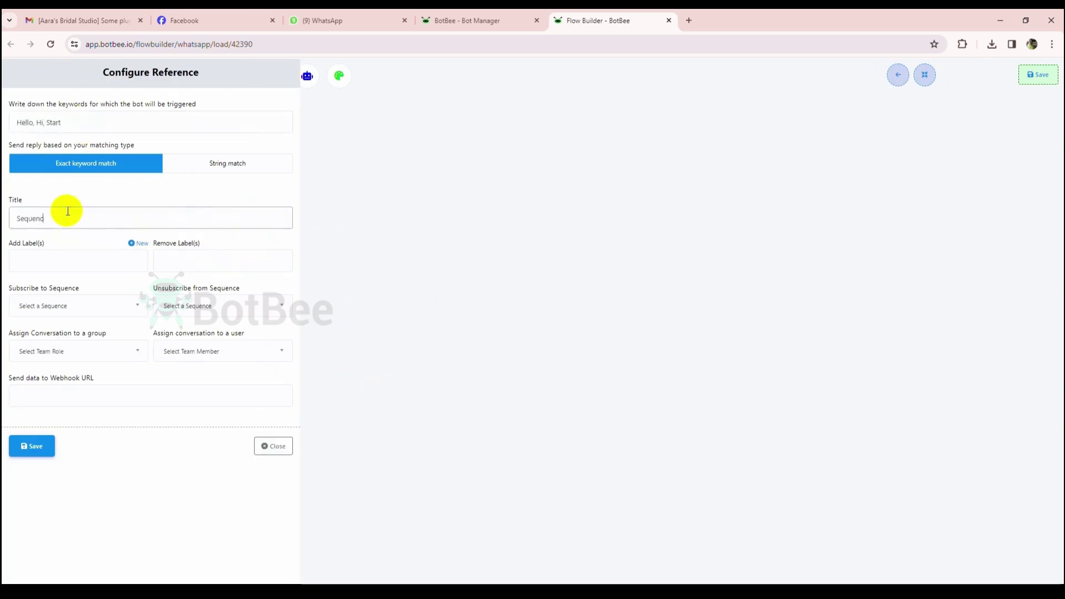
pyautogui.write('e bot')
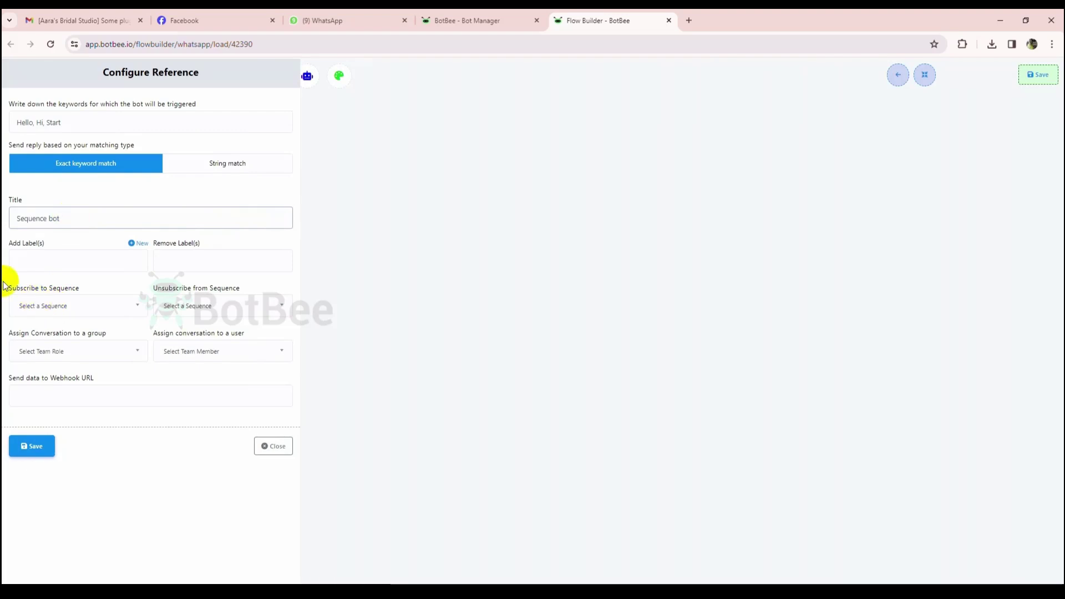
# Examine the sequence choices offered for subscribing to and unsubscribing from a sequence in the start block's settings
pyautogui.moveTo(8, 289); pyautogui.dragTo(71, 285)
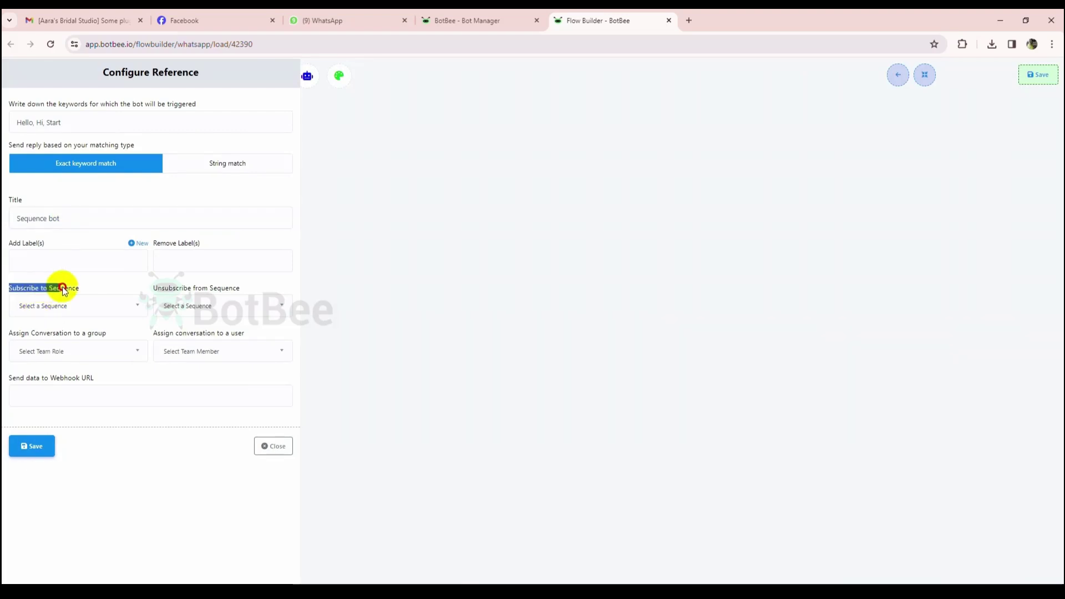
pyautogui.click(171, 291)
pyautogui.tripleClick(172, 291)
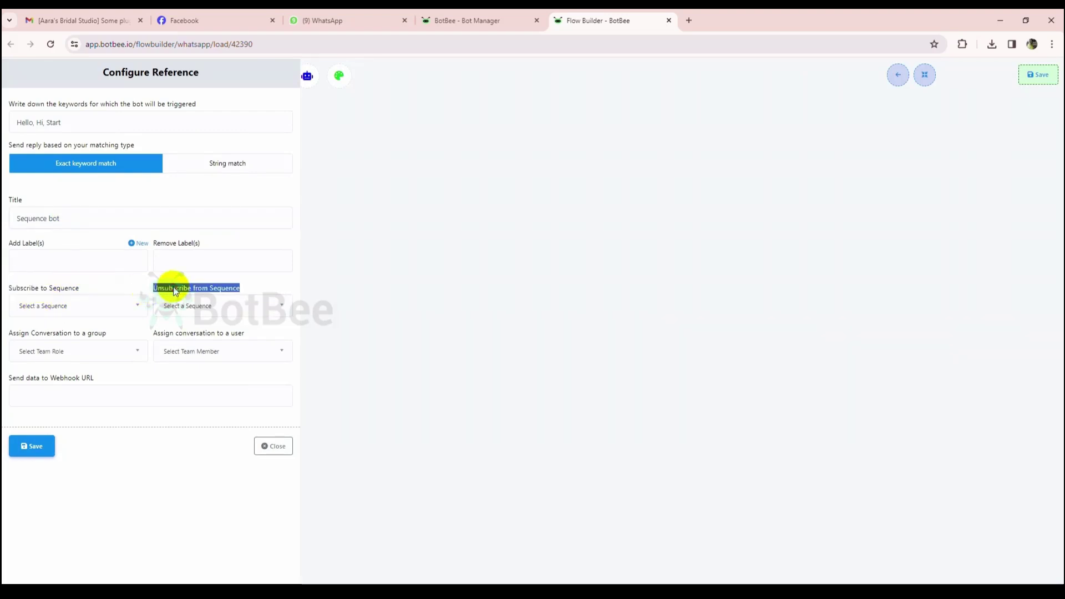
pyautogui.click(97, 306)
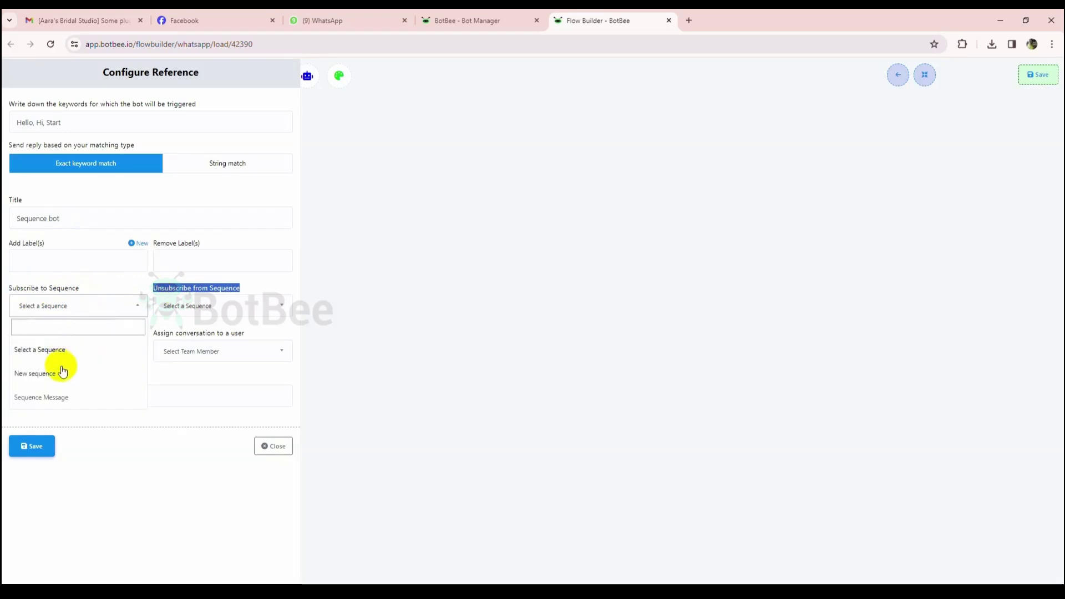
pyautogui.click(199, 305)
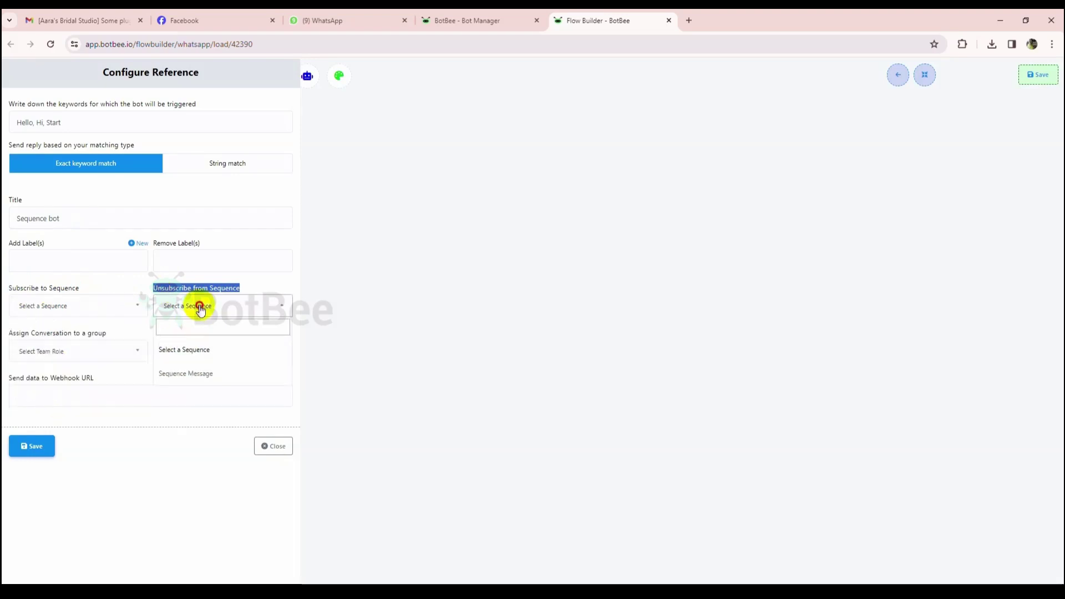
pyautogui.click(199, 310)
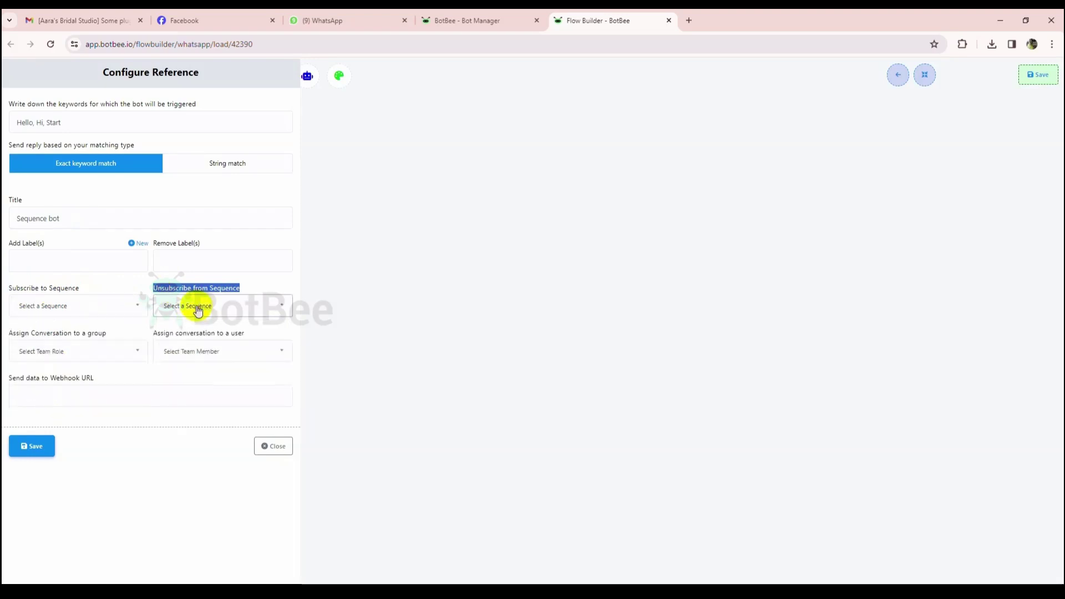
pyautogui.click(124, 284)
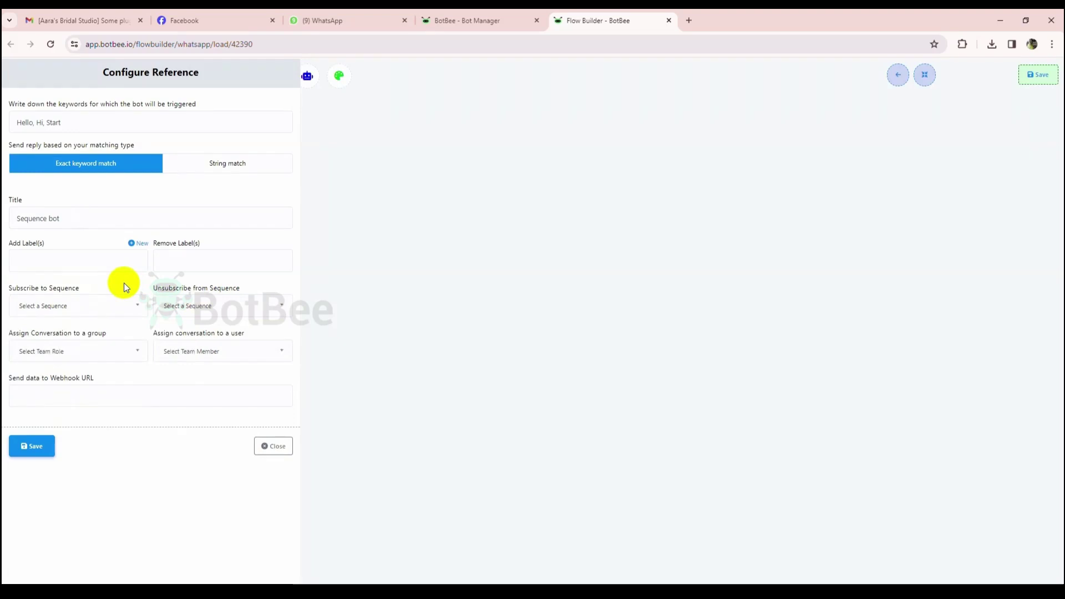
# Save the start block's settings and connect a new Text block to its Compose Next Message output
pyautogui.click(28, 446)
pyautogui.moveTo(195, 292); pyautogui.dragTo(129, 235)
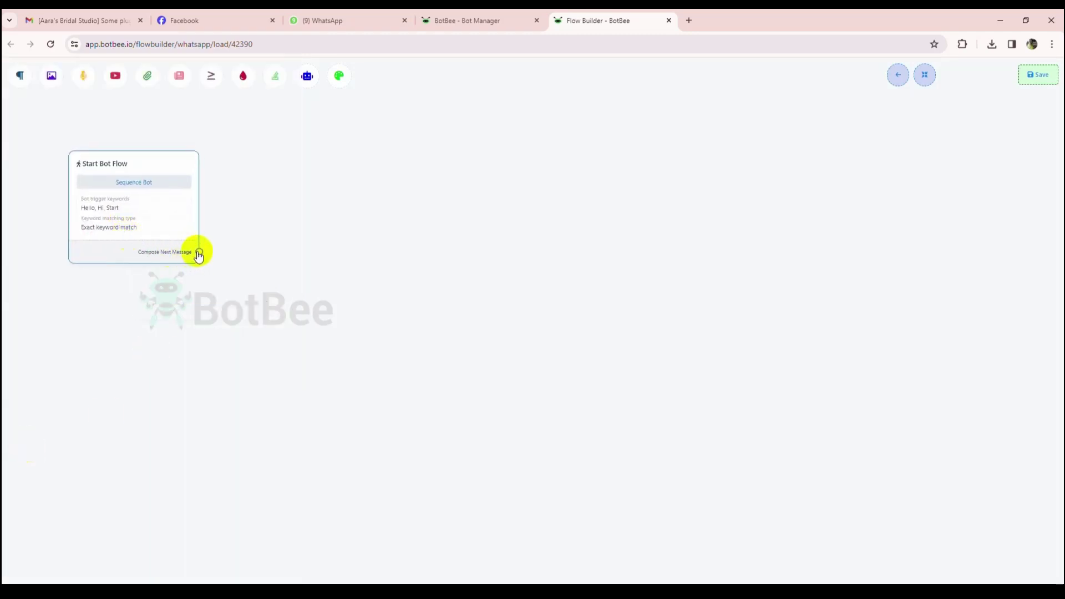
pyautogui.moveTo(199, 252); pyautogui.dragTo(273, 230)
pyautogui.click(275, 232)
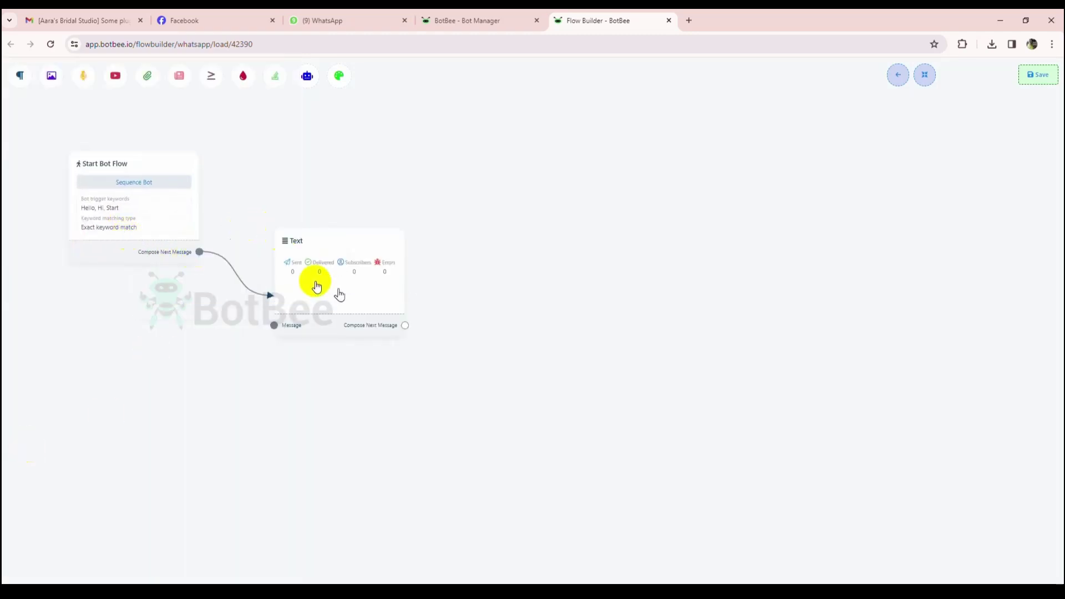
# Set the Text block's reply message to "Hi there, Welcome to Queen's." and save it
pyautogui.click(313, 251)
pyautogui.write('Hi t')
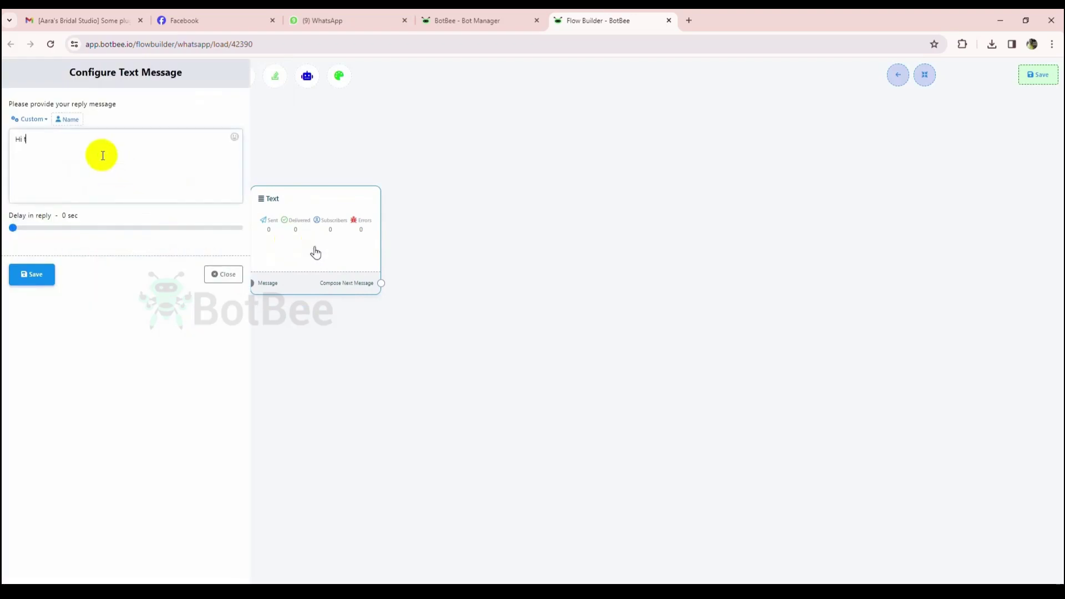
pyautogui.write("here, Welcome to Queen's.")
pyautogui.click(35, 274)
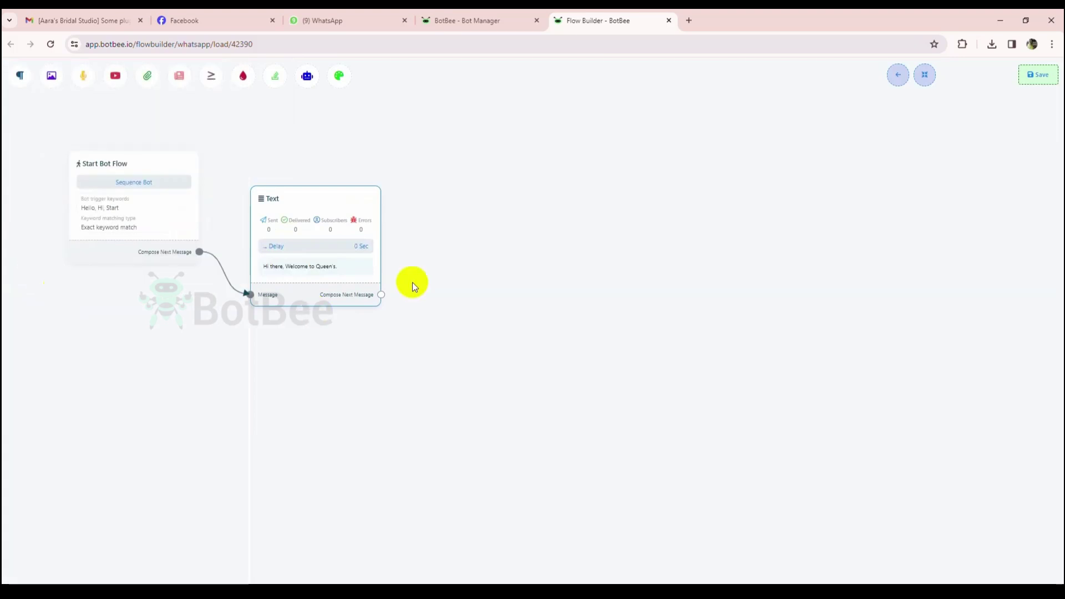
# Add an Interactive block after the welcome Text block and auto-arrange the flow
pyautogui.moveTo(380, 294); pyautogui.dragTo(435, 292)
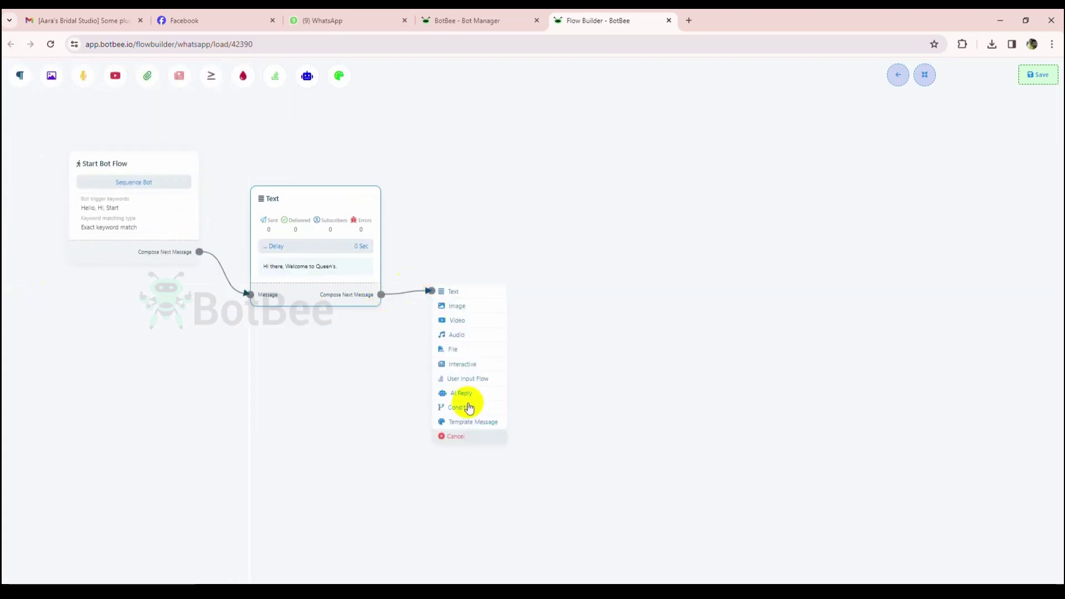
pyautogui.click(466, 364)
pyautogui.click(924, 75)
pyautogui.moveTo(623, 193); pyautogui.dragTo(309, 126)
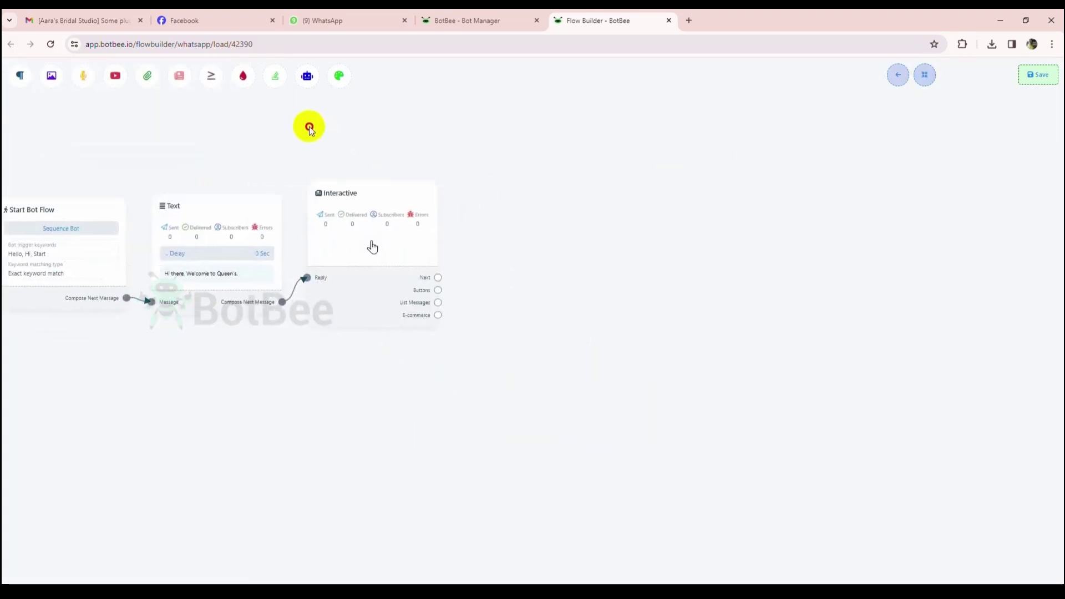
# Set the Interactive block's message body to "How can i assist you today?" and save it
pyautogui.click(343, 270)
pyautogui.click(65, 238)
pyautogui.write('Ho')
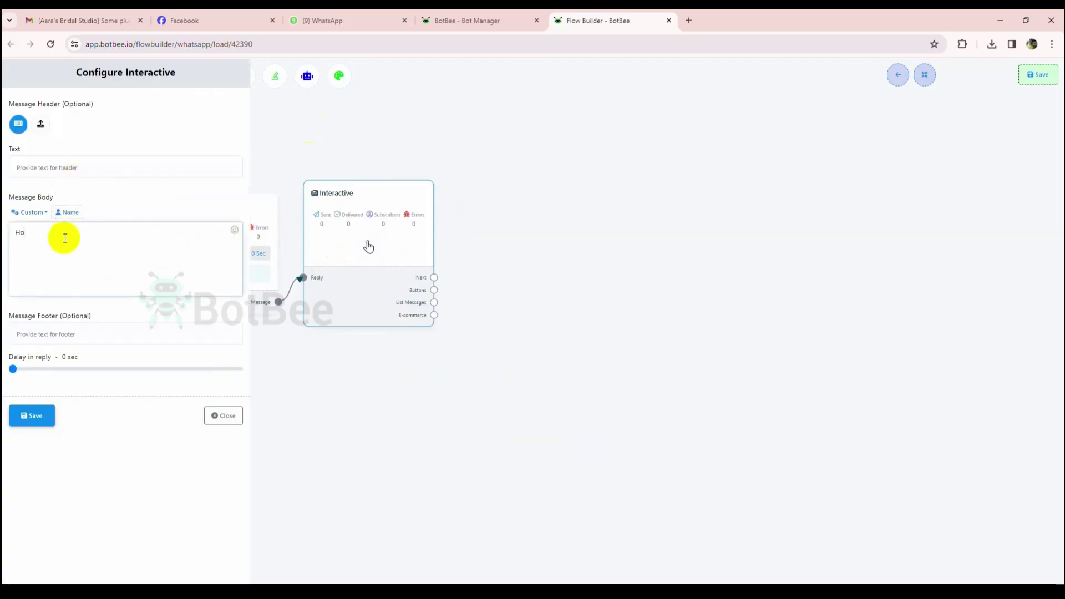
pyautogui.write('w can i assist you today?')
pyautogui.click(25, 419)
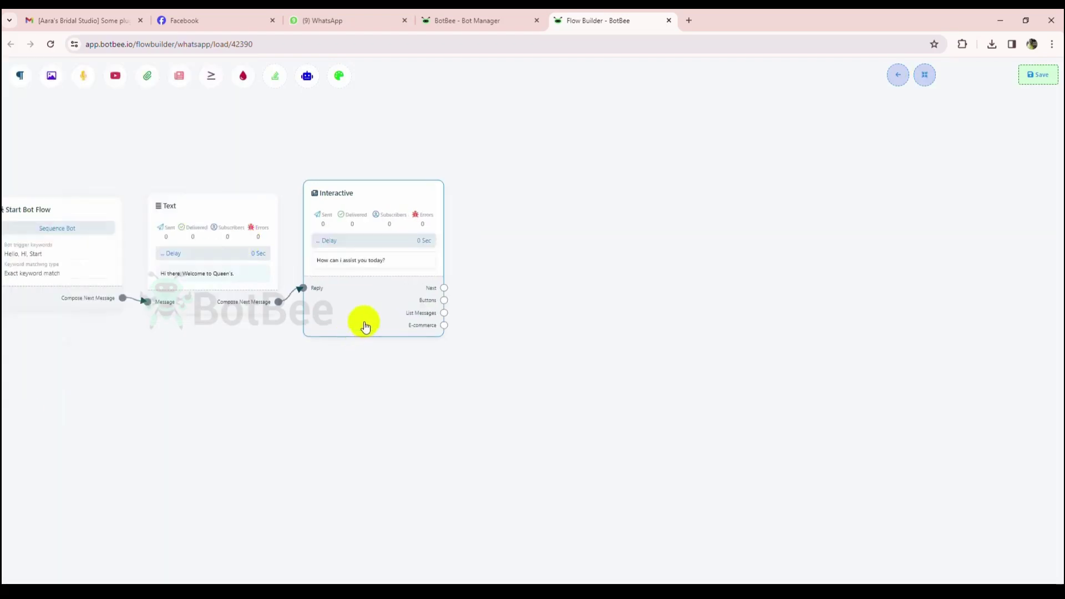
# Attach two Button blocks to the Interactive block's Buttons output and auto-arrange the flow
pyautogui.moveTo(447, 304); pyautogui.dragTo(542, 376)
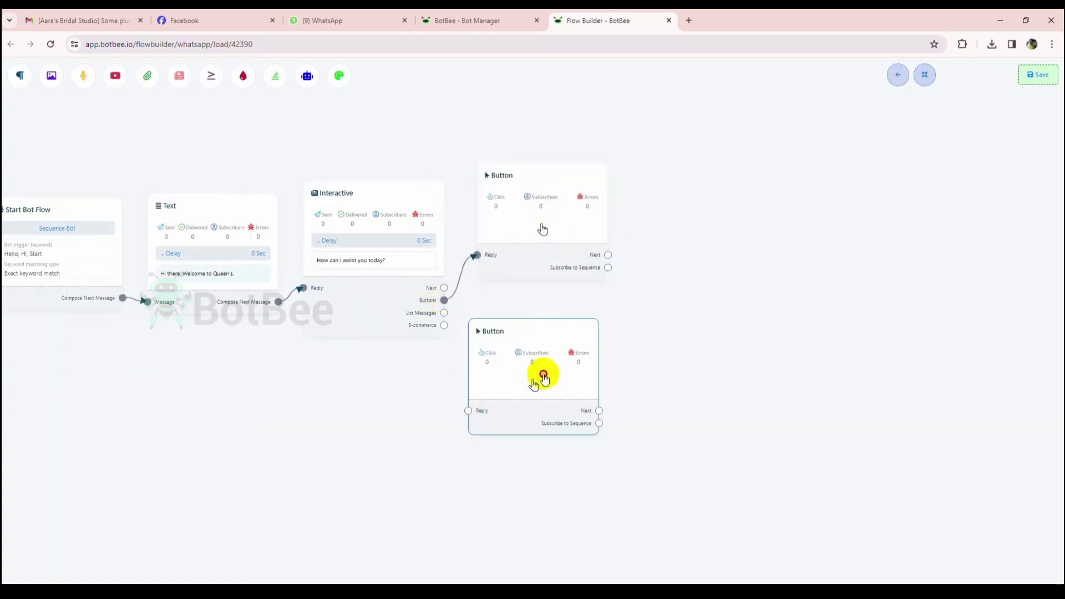
pyautogui.click(542, 376)
pyautogui.moveTo(456, 331); pyautogui.dragTo(529, 387)
pyautogui.click(464, 345)
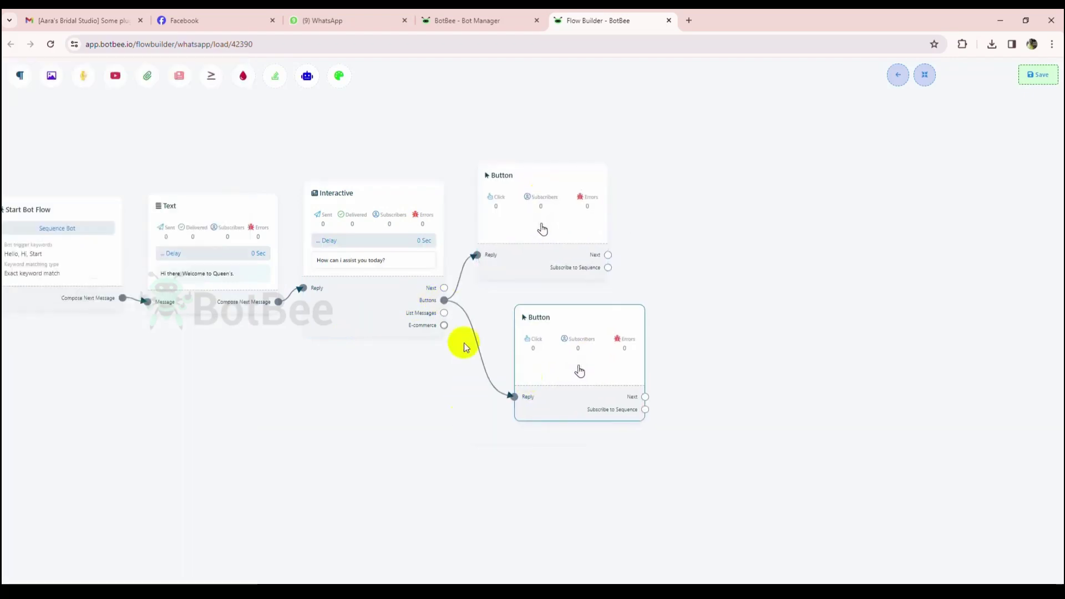
pyautogui.click(926, 81)
# Name the upper Button block "Shop Now", set its action to Send Message, and save it
pyautogui.click(447, 211)
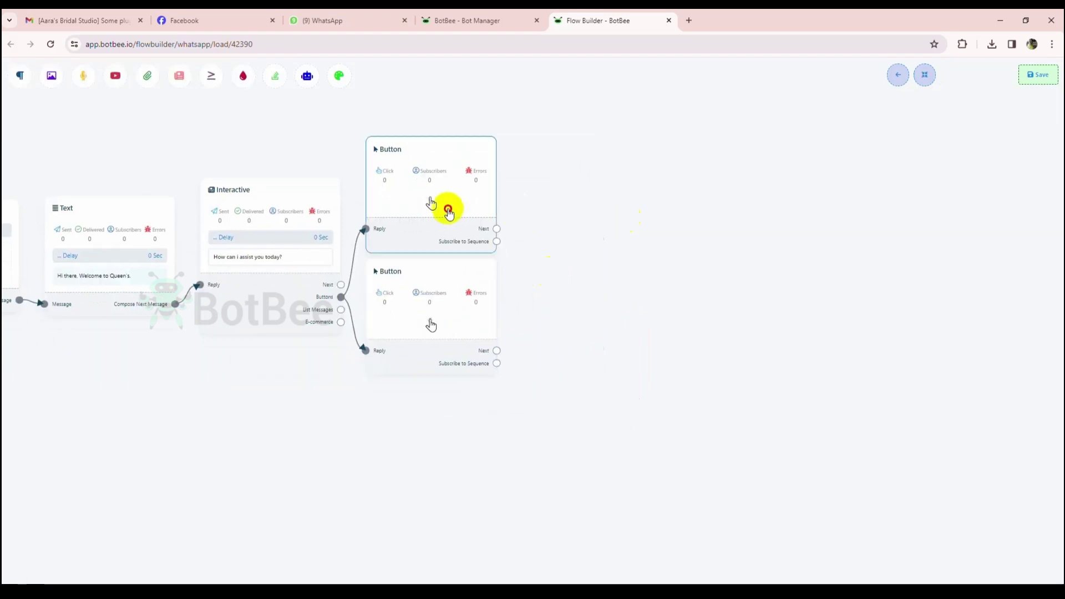
pyautogui.click(71, 119)
pyautogui.write('S')
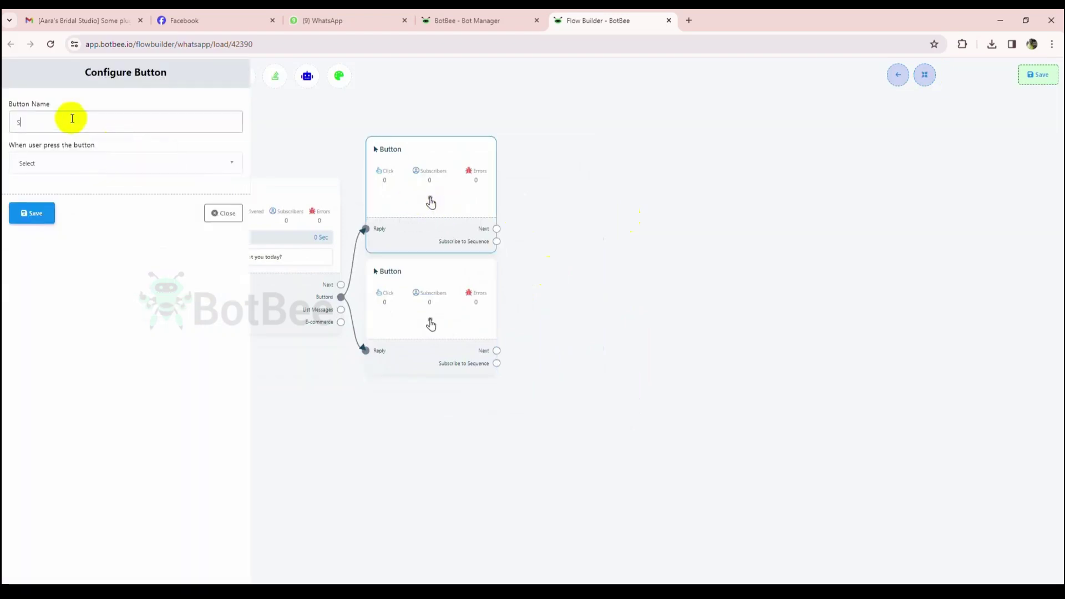
pyautogui.write('hop Now')
pyautogui.click(59, 165)
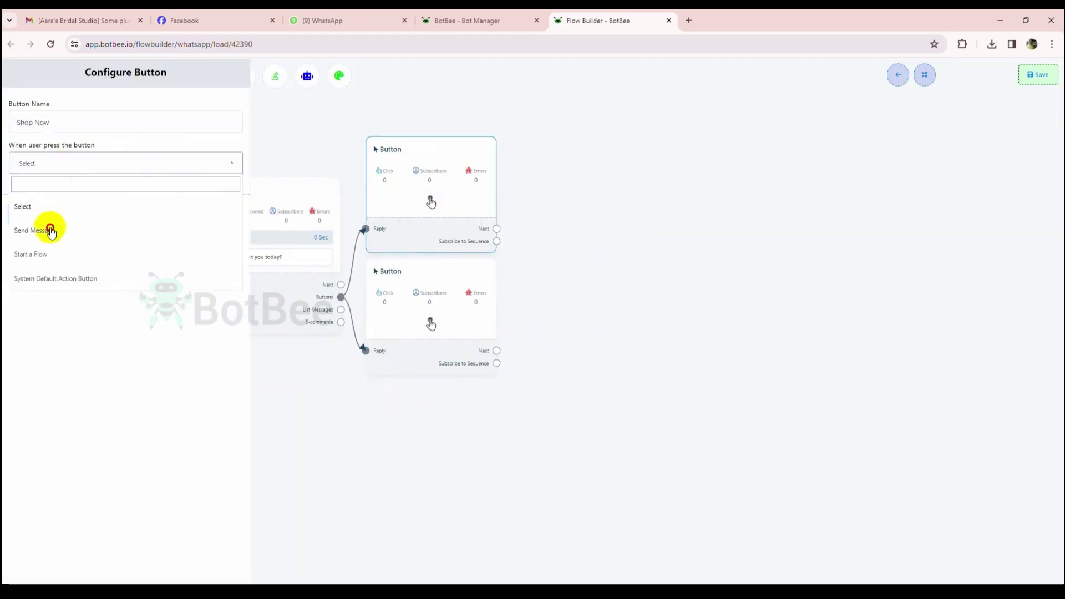
pyautogui.click(49, 229)
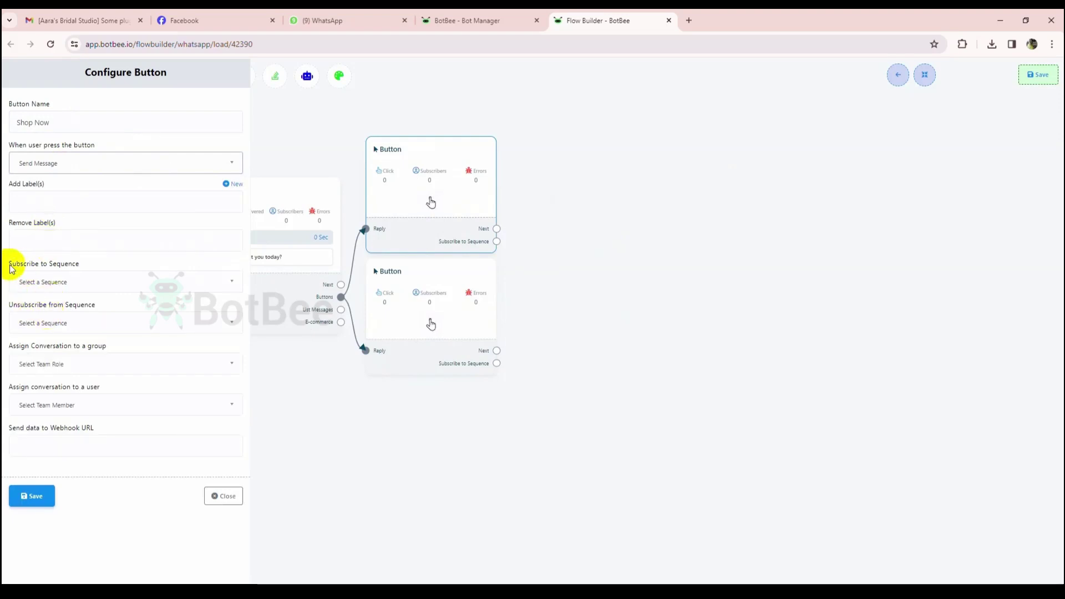
pyautogui.moveTo(12, 265); pyautogui.dragTo(77, 263)
pyautogui.moveTo(11, 294); pyautogui.dragTo(91, 302)
pyautogui.click(93, 306)
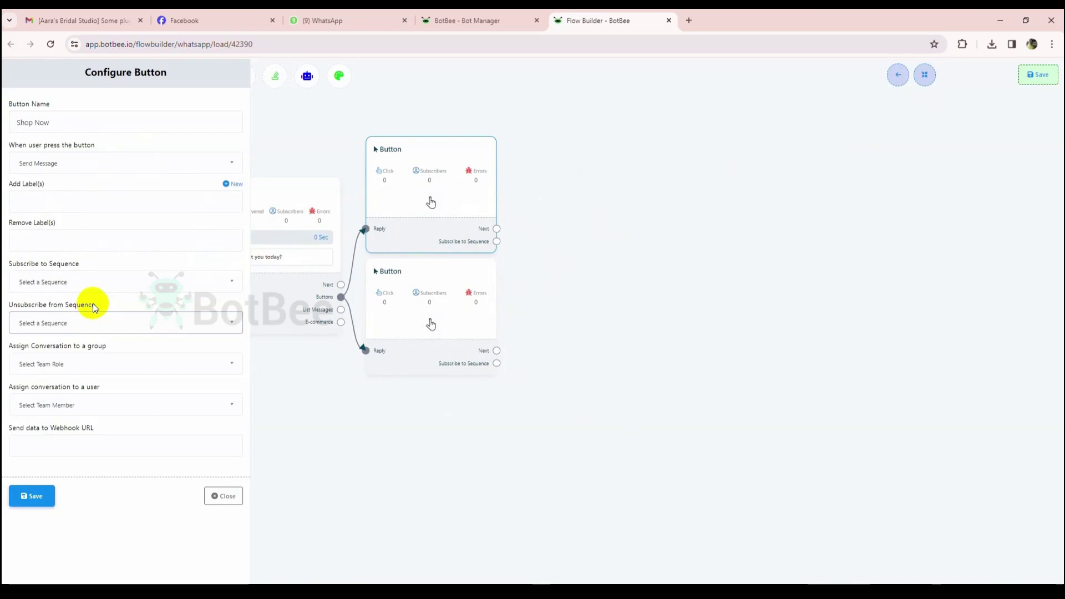
pyautogui.click(33, 495)
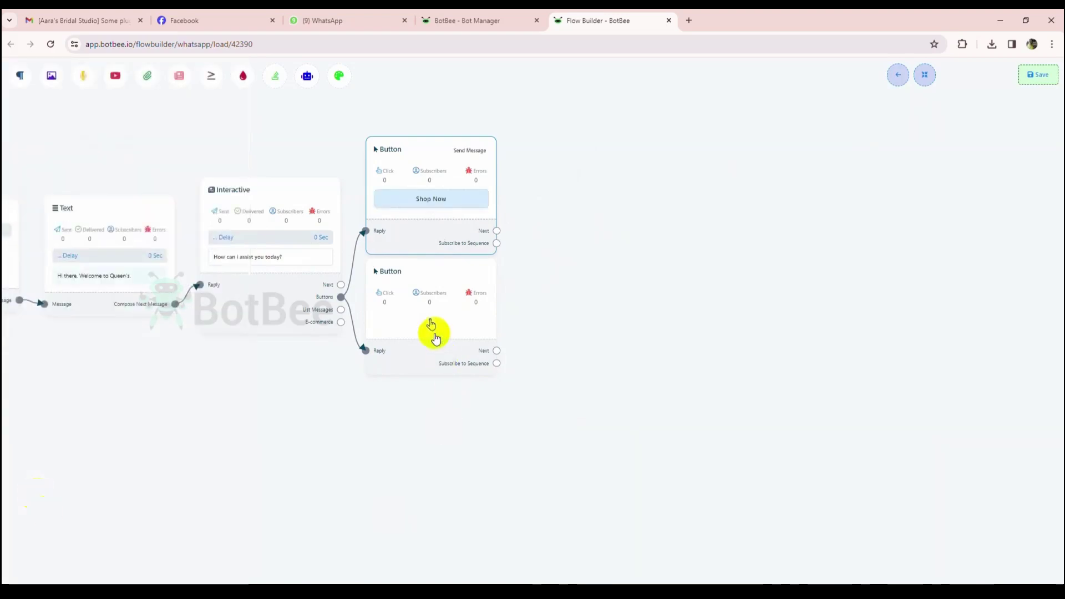
# Name the lower Button block "Offers & Updates", set its action to Send Message, and save it
pyautogui.click(432, 332)
pyautogui.click(70, 120)
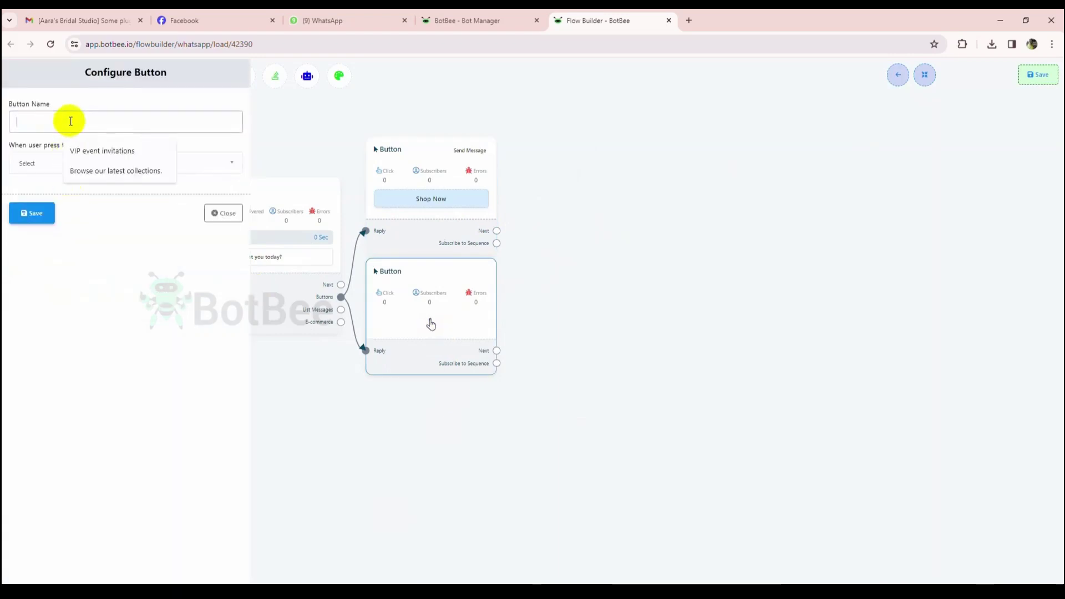
pyautogui.write('Offers')
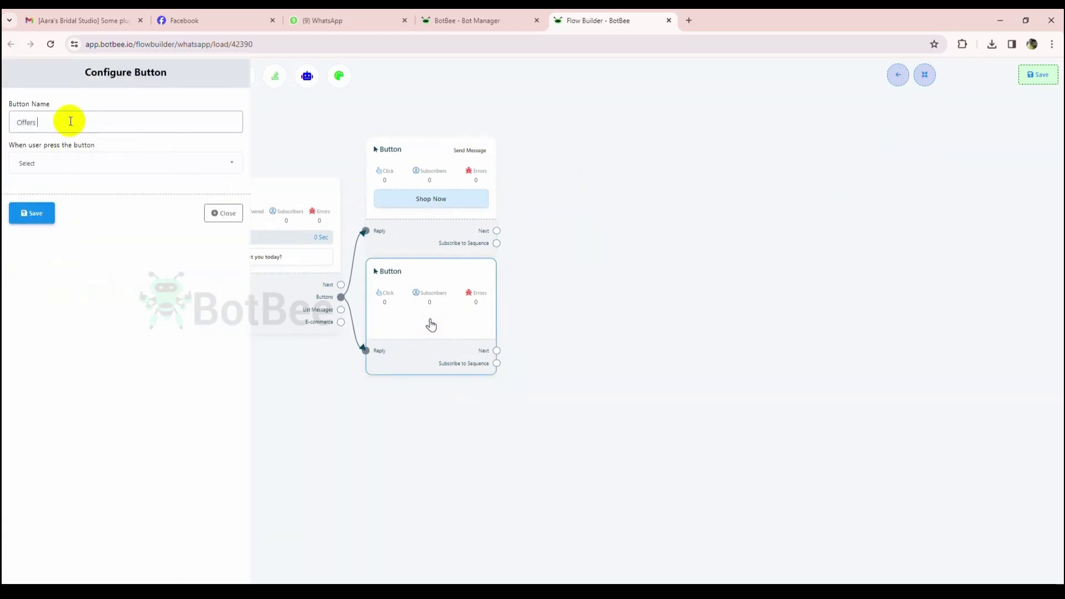
pyautogui.write(' & Updates')
pyautogui.click(66, 164)
pyautogui.click(48, 228)
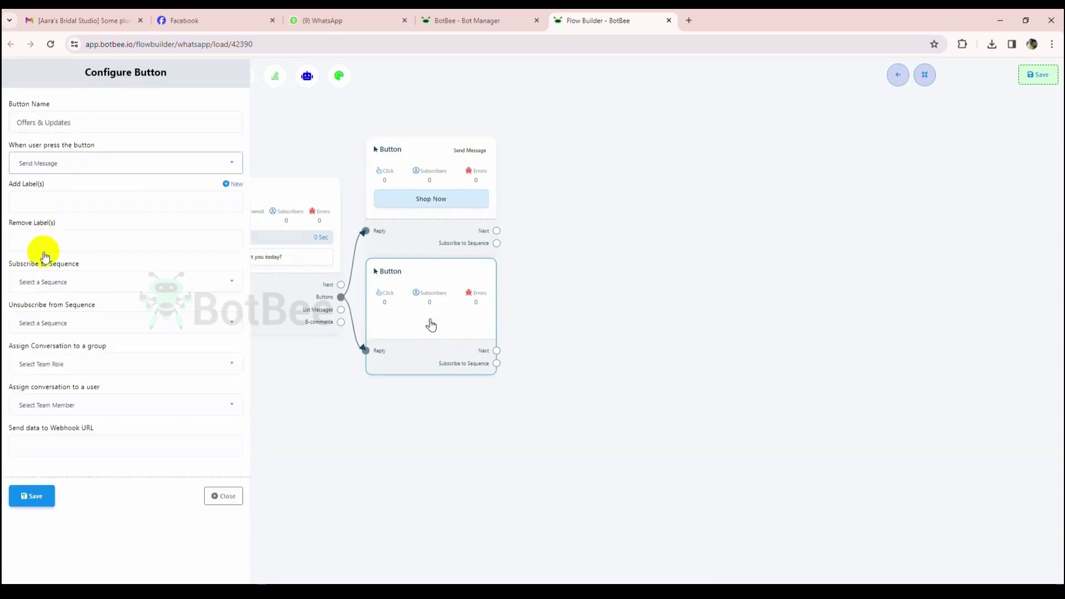
pyautogui.click(31, 496)
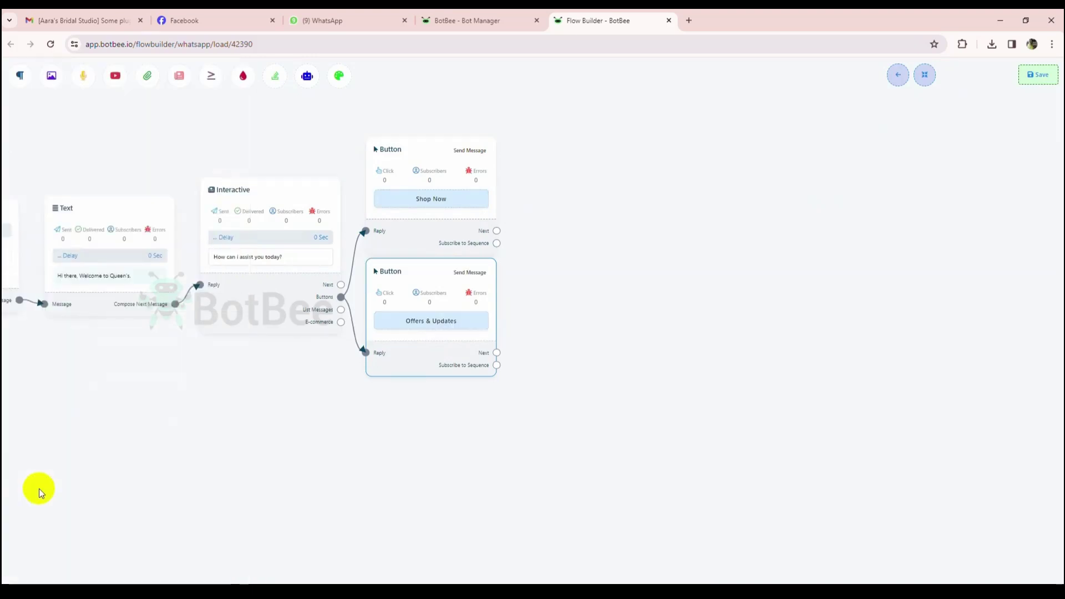
# Attach an Image block to the Next output of the "Shop Now" button
pyautogui.moveTo(707, 185); pyautogui.dragTo(534, 182)
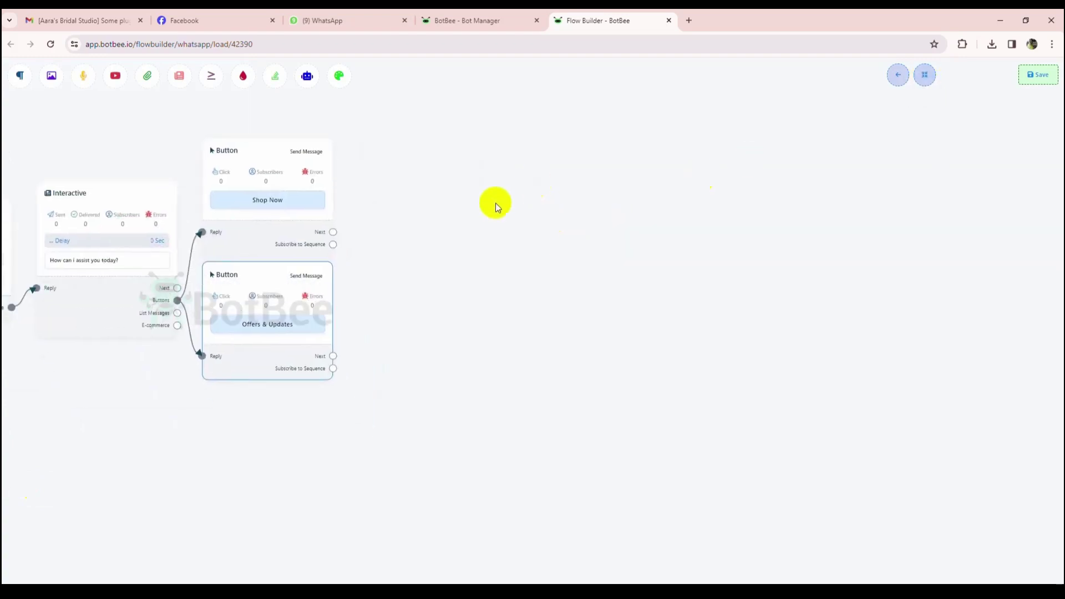
pyautogui.moveTo(332, 232); pyautogui.dragTo(416, 202)
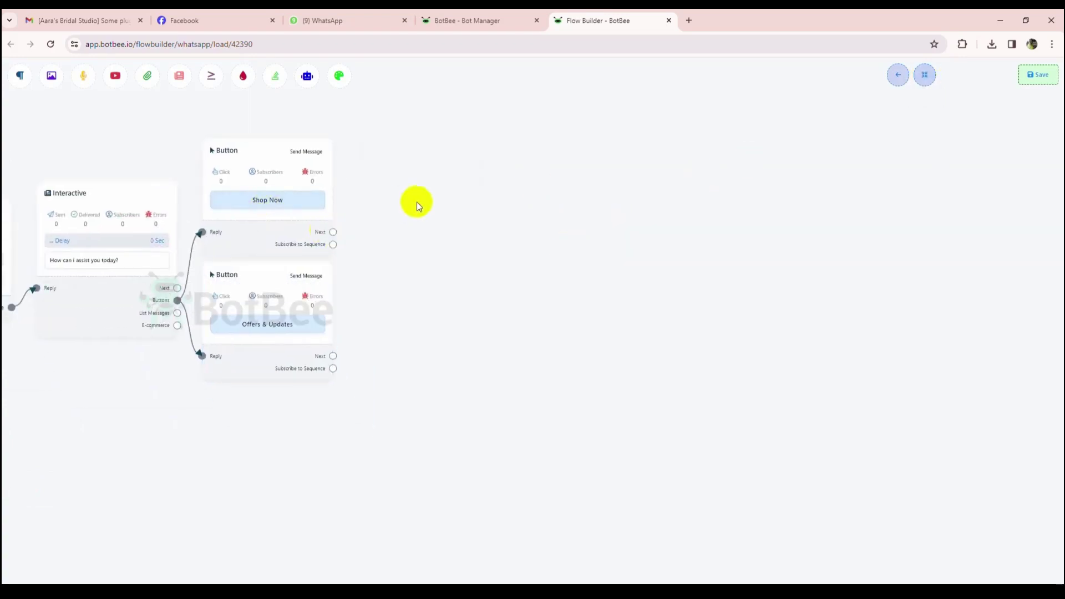
pyautogui.click(447, 235)
pyautogui.moveTo(513, 257); pyautogui.dragTo(452, 213)
# Upload the photo of the woman beside the clothes rack to the Image block, save it, and move the block higher up
pyautogui.click(410, 211)
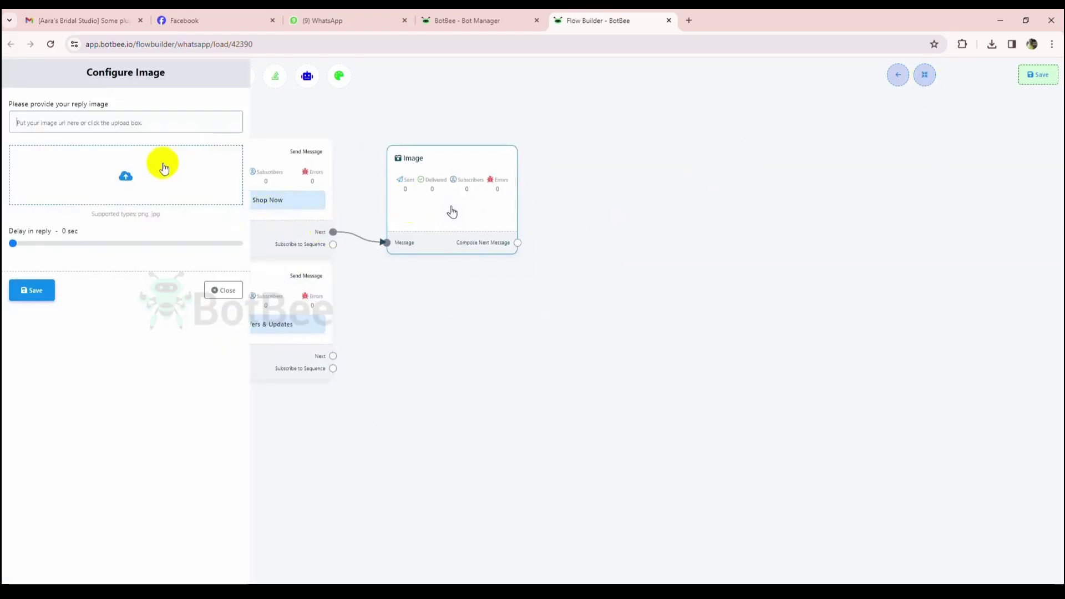
pyautogui.click(161, 161)
pyautogui.click(128, 114)
pyautogui.click(283, 257)
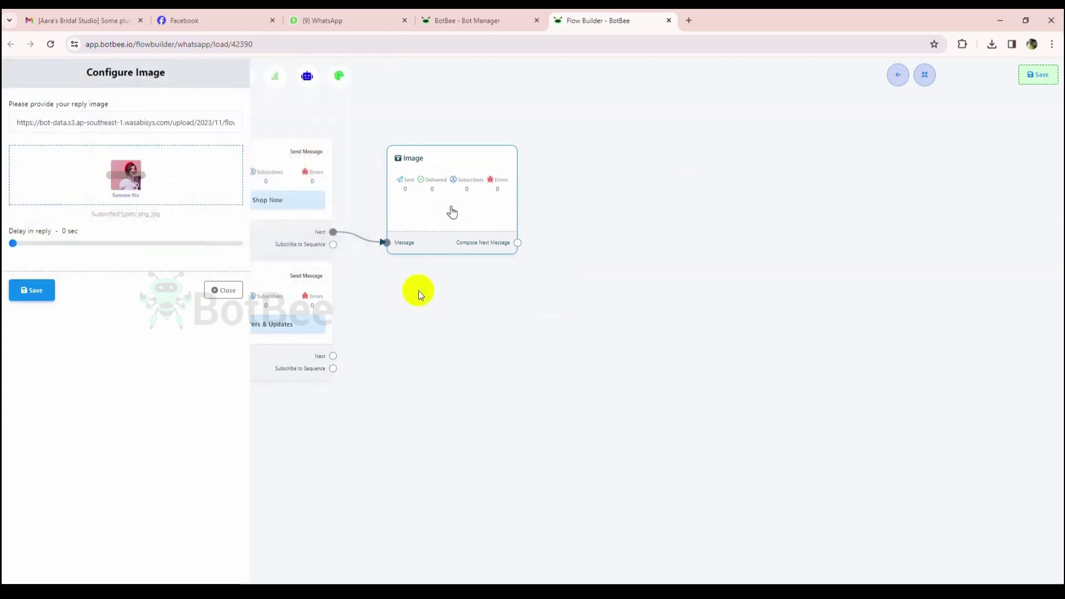
pyautogui.click(39, 297)
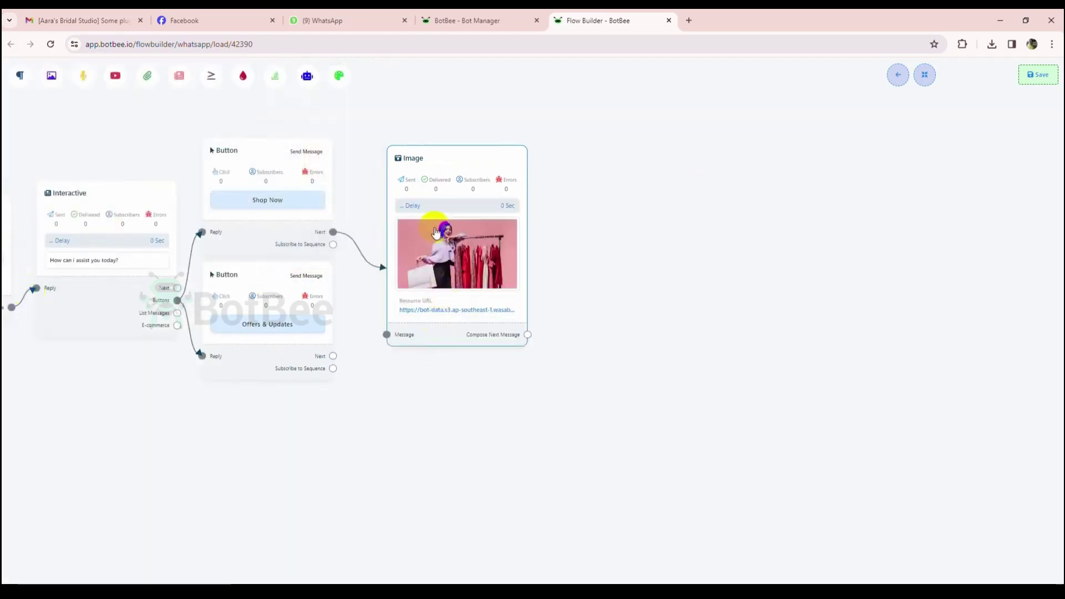
pyautogui.moveTo(435, 204); pyautogui.dragTo(435, 71)
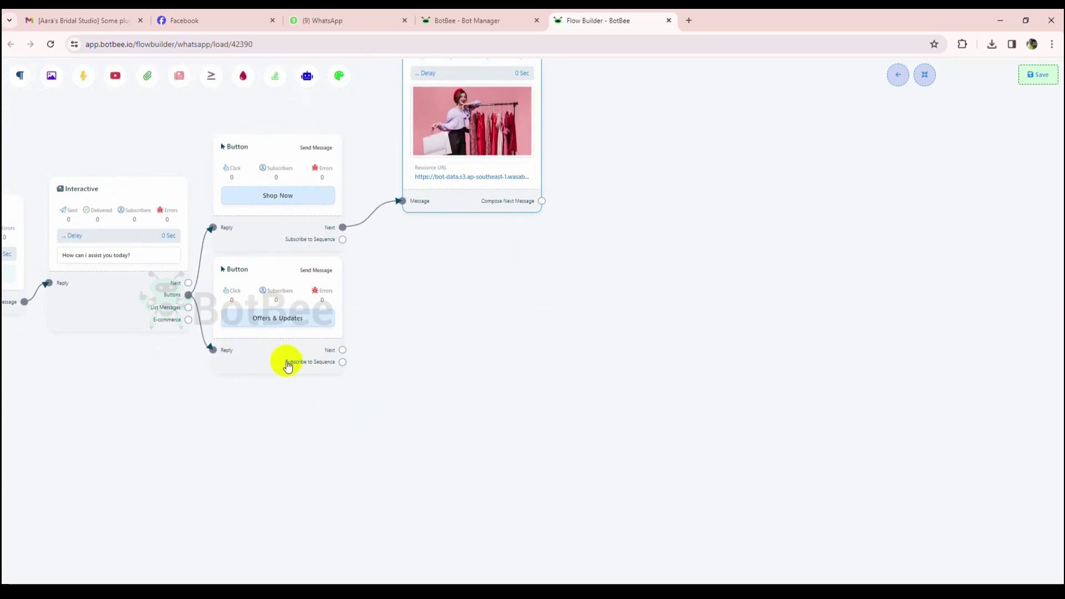
# Attach a Text block to the Next output of the "Offers & Updates" button
pyautogui.moveTo(288, 366)
pyautogui.mouseDown()
pyautogui.moveTo(319, 364)
pyautogui.moveTo(293, 363)
pyautogui.mouseUp()
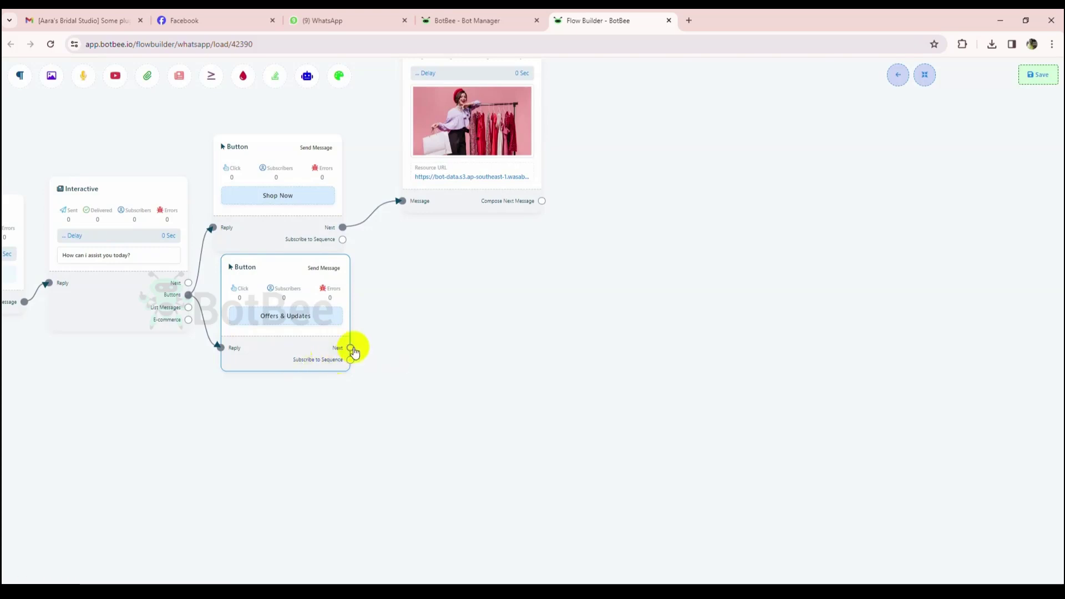
pyautogui.moveTo(430, 286); pyautogui.dragTo(427, 287)
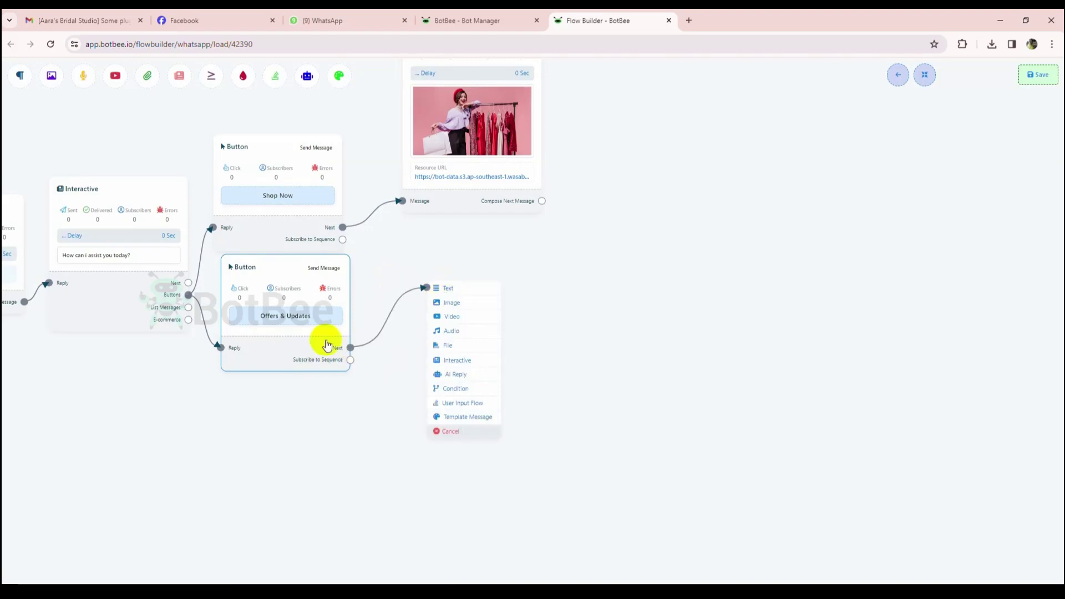
pyautogui.click(448, 288)
pyautogui.moveTo(489, 356); pyautogui.dragTo(418, 300)
# Set the Text block's message to "Thank you! Now we will keep you updated with our latest designs, cupons & discounts!Happy Shopping!" and save it
pyautogui.click(418, 299)
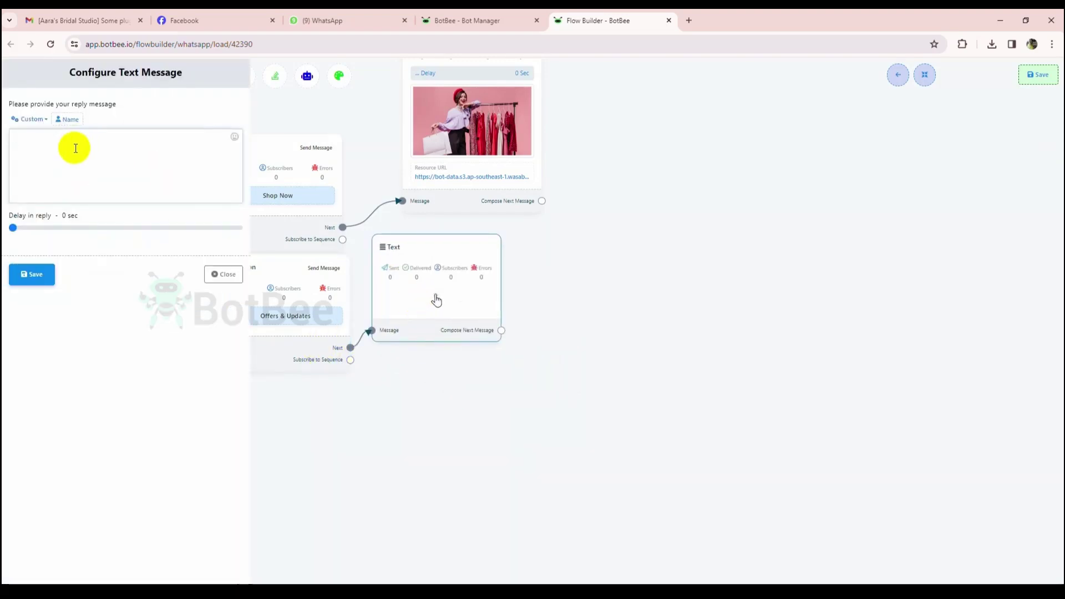
pyautogui.write('Thank you! Now we will keep yo')
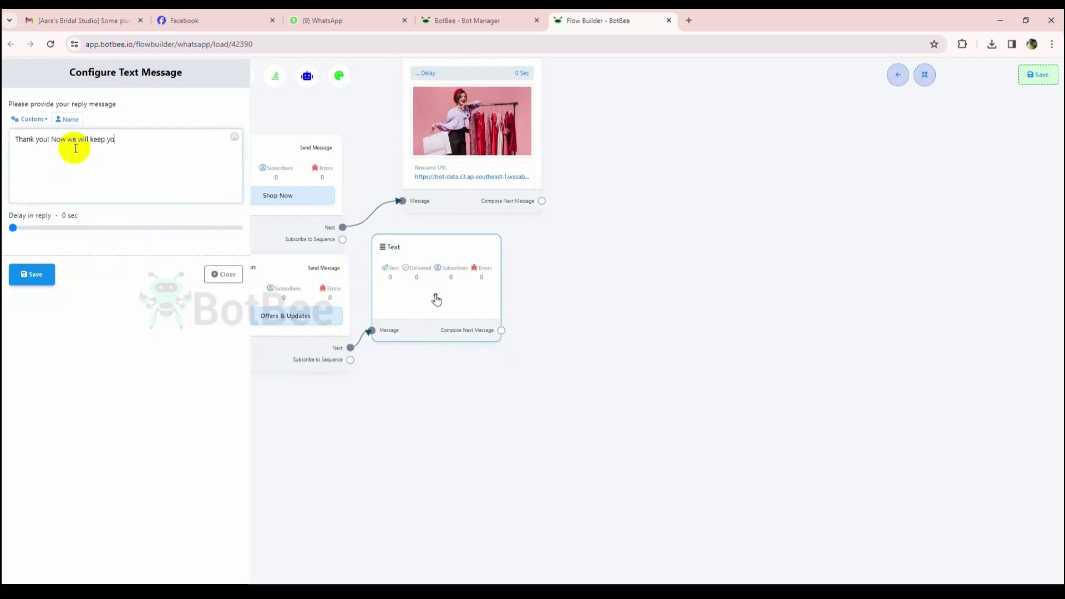
pyautogui.write('u updated with our latest designs, cupons')
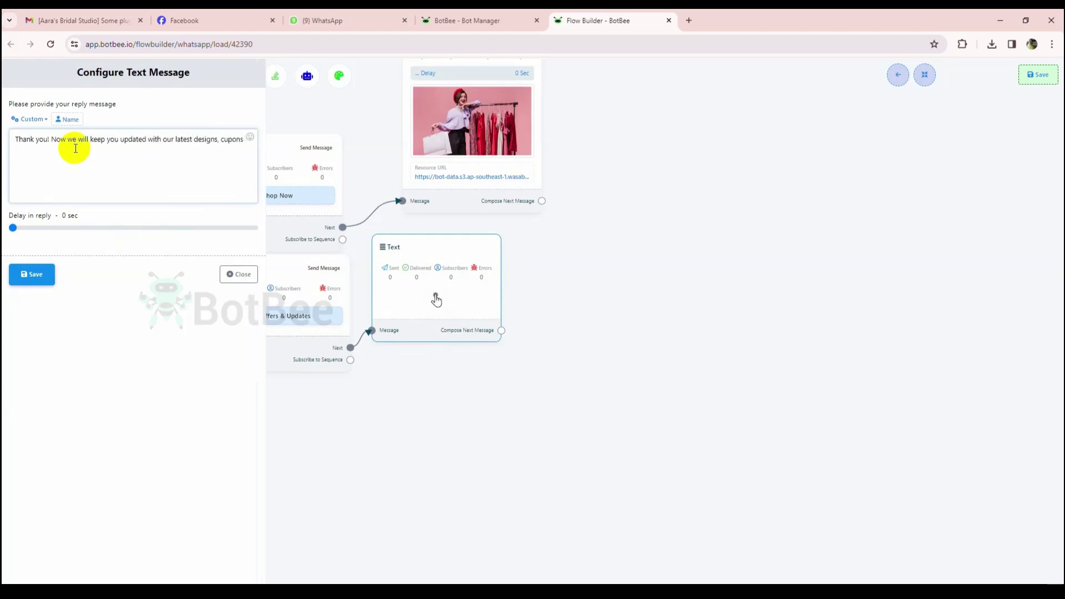
pyautogui.write(' & discounts!Happy Shopping!')
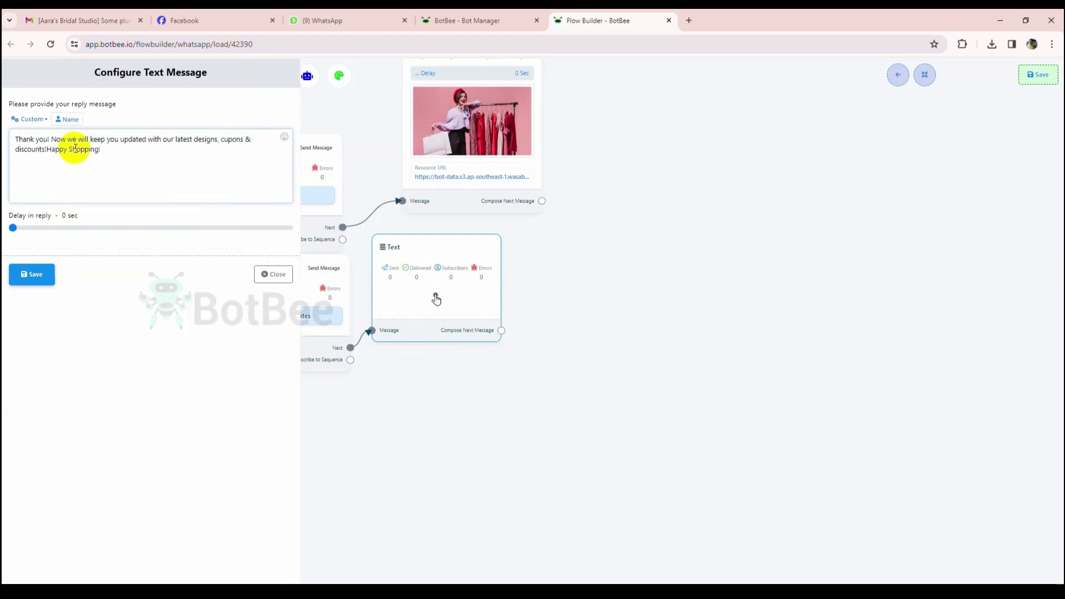
pyautogui.click(31, 274)
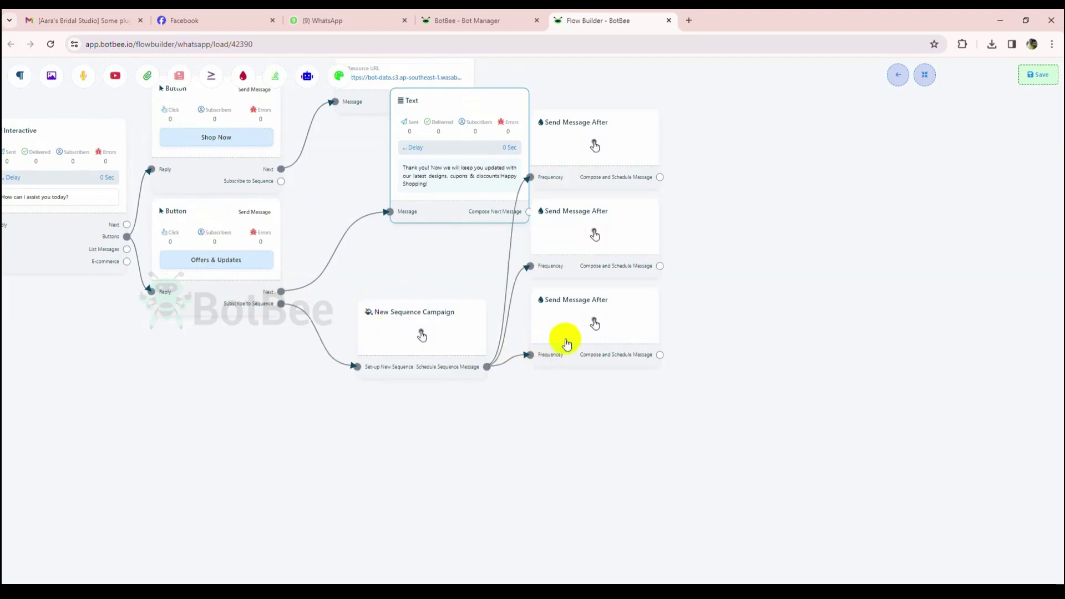
# Spread out the three Send Message After blocks beside the New Sequence Campaign block
pyautogui.moveTo(578, 233); pyautogui.dragTo(668, 268)
pyautogui.moveTo(626, 176); pyautogui.dragTo(704, 190)
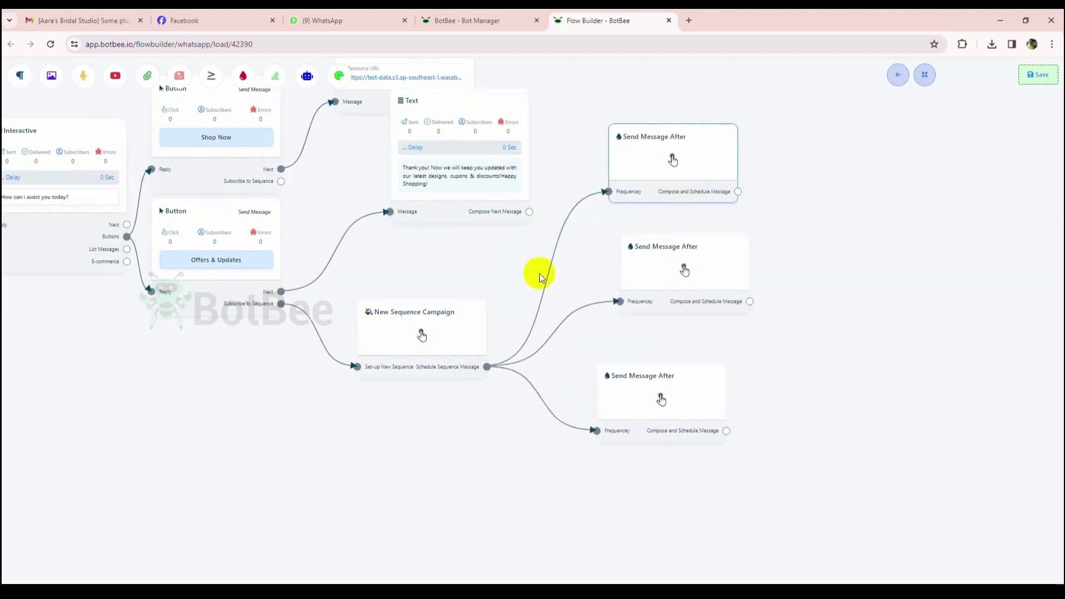
pyautogui.moveTo(510, 291); pyautogui.dragTo(456, 251)
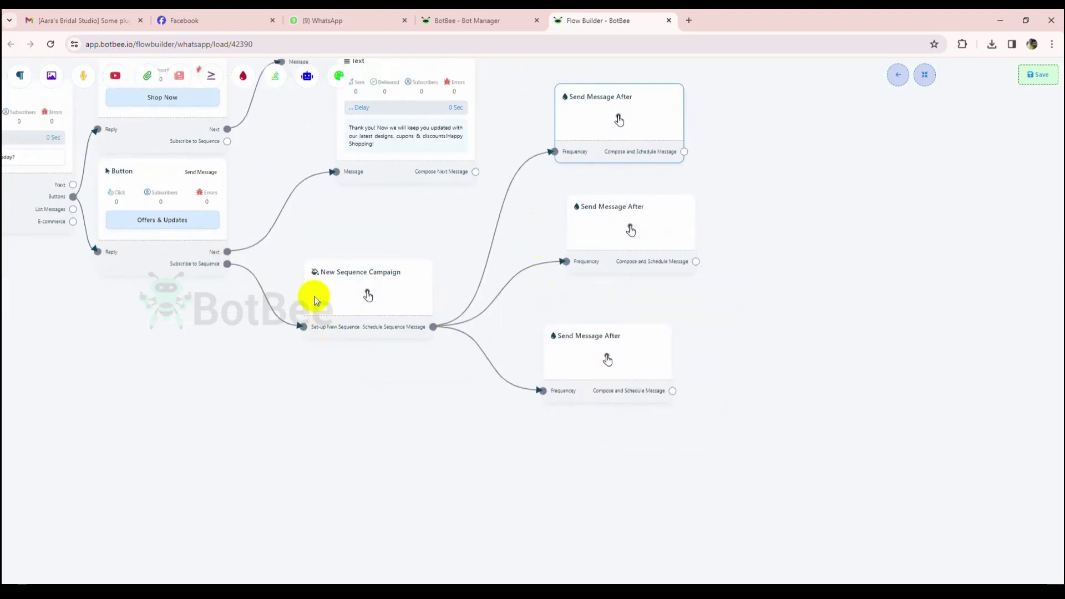
# Name the New Sequence Campaign block's campaign "Offer & Membership Sequence"
pyautogui.doubleClick(369, 290)
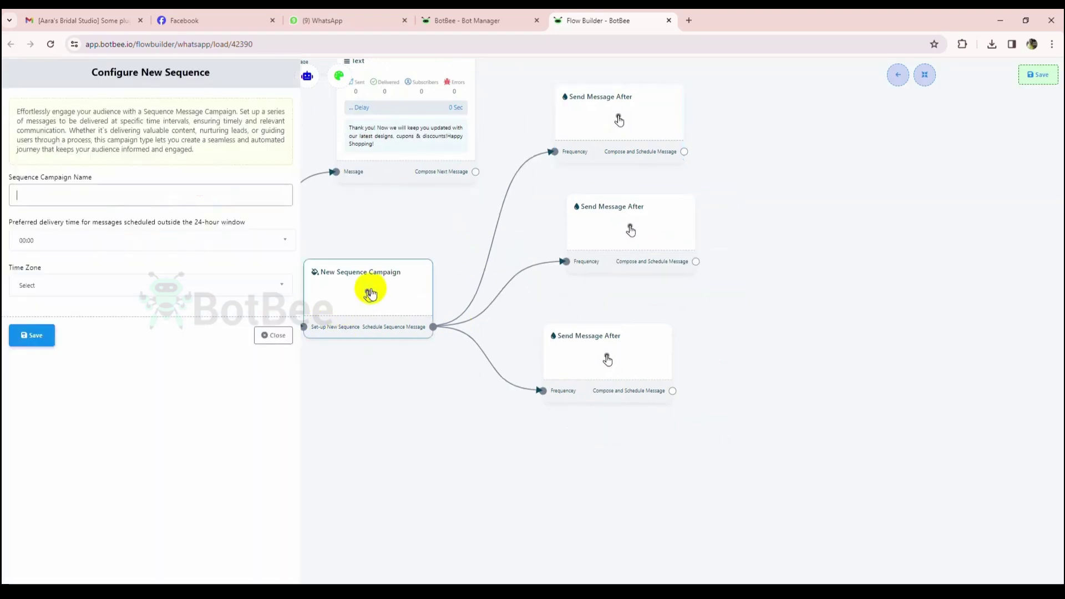
pyautogui.click(126, 201)
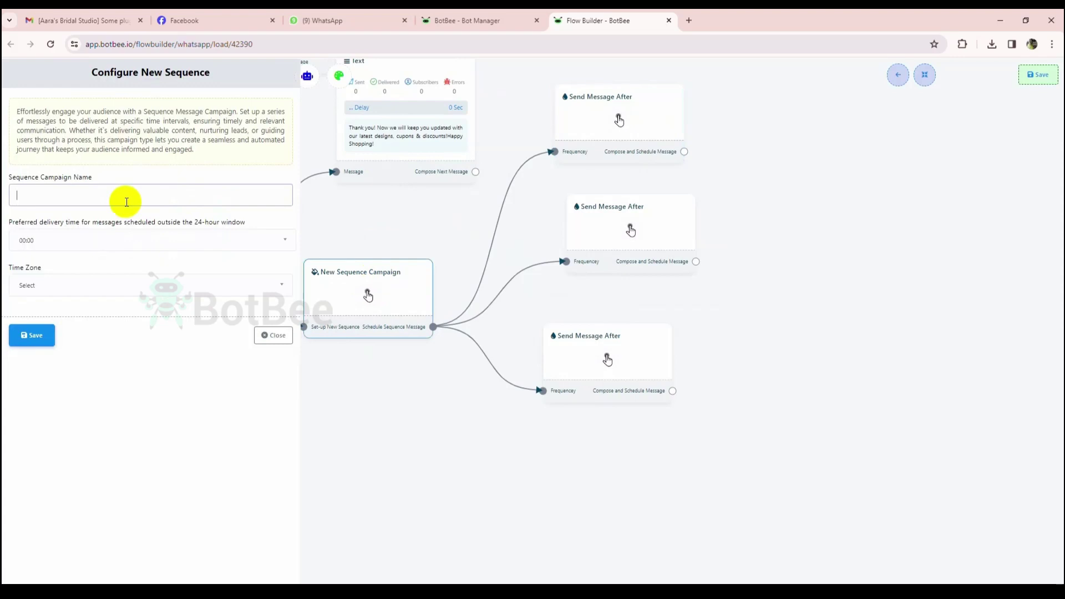
pyautogui.write('Offer & Membership S')
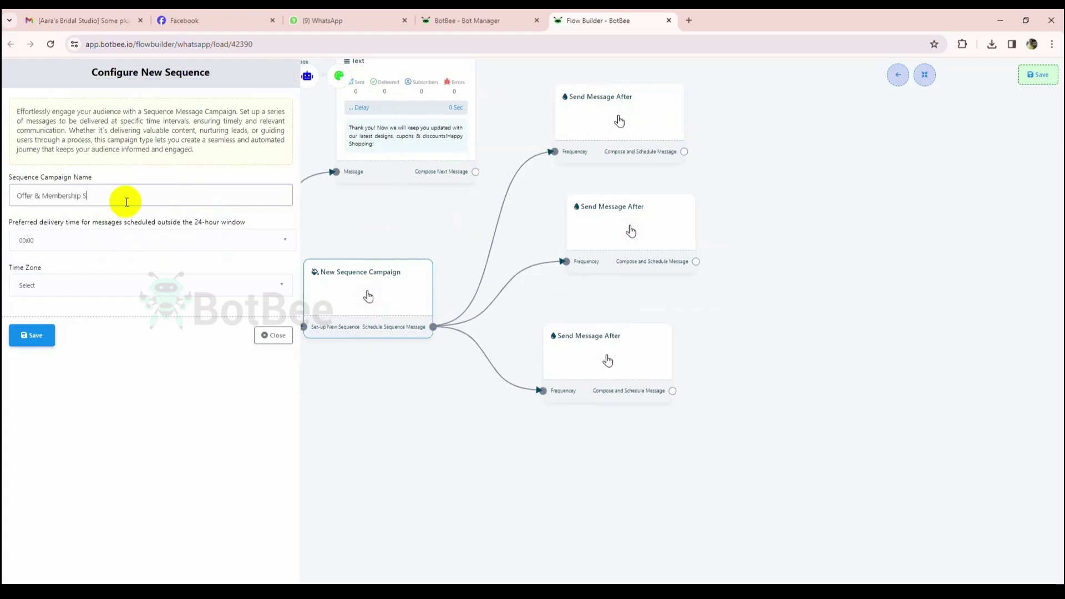
pyautogui.write('equence')
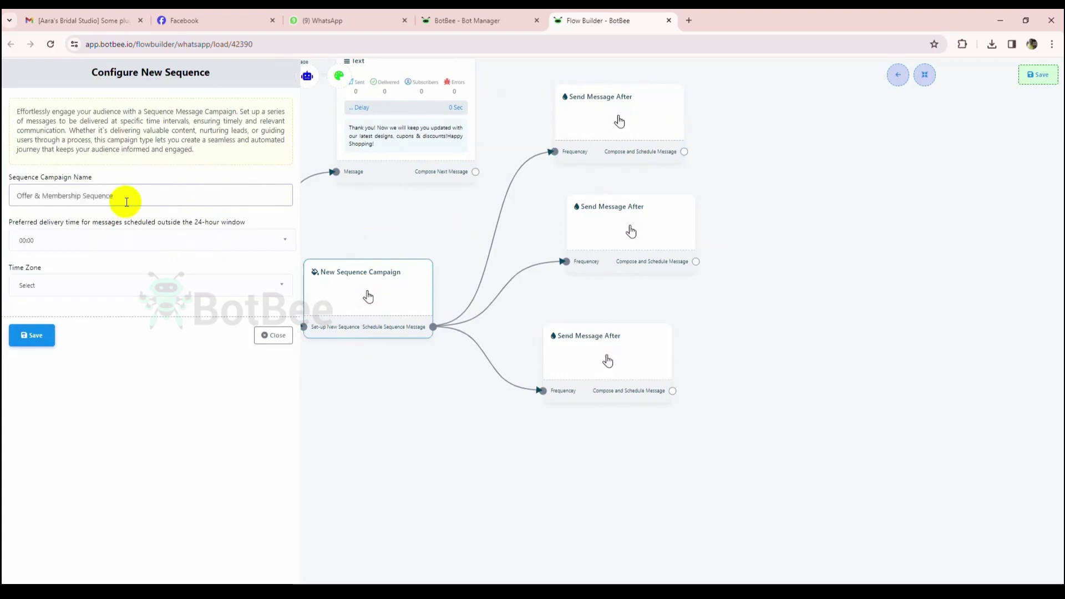
# Set the sequence campaign's time zone to (GMT+6:00) Asia/Dhaka (Bangladesh Time) and save the campaign
pyautogui.moveTo(7, 222); pyautogui.dragTo(245, 226)
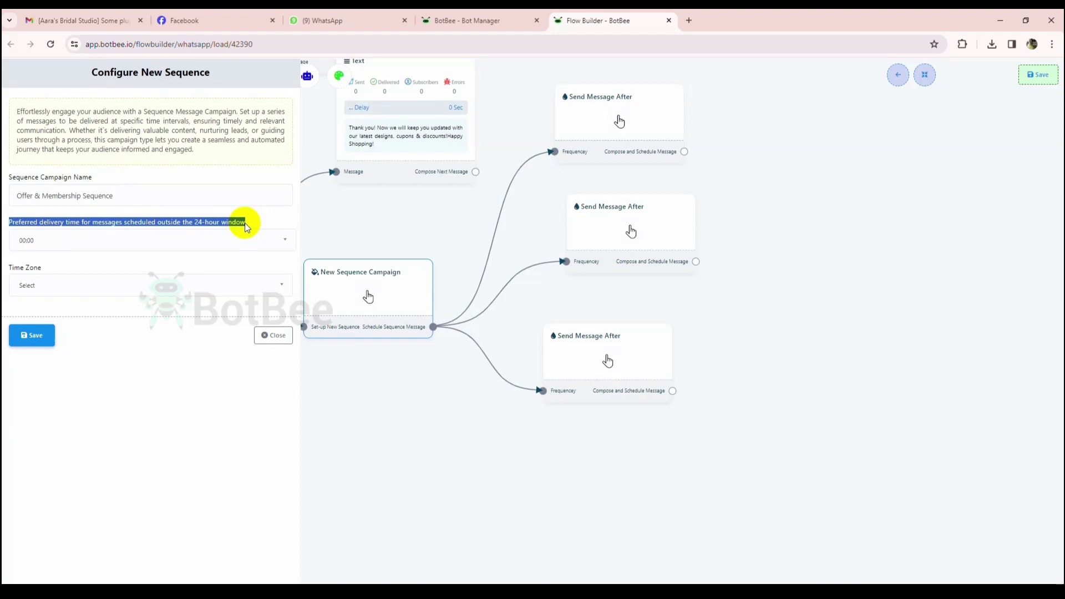
pyautogui.click(47, 261)
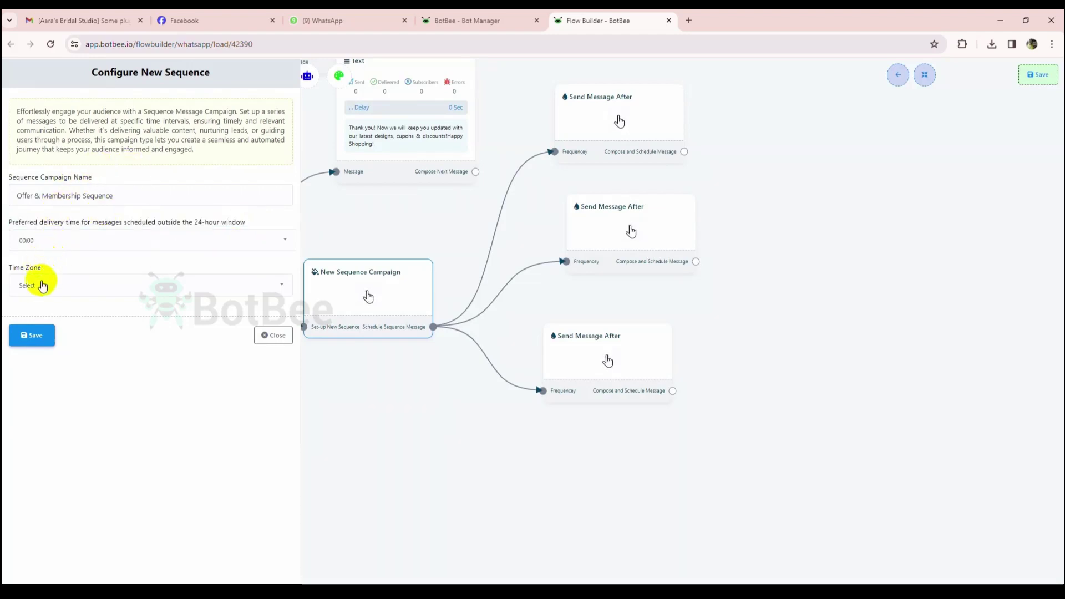
pyautogui.click(42, 286)
pyautogui.write('dhaka')
pyautogui.click(50, 325)
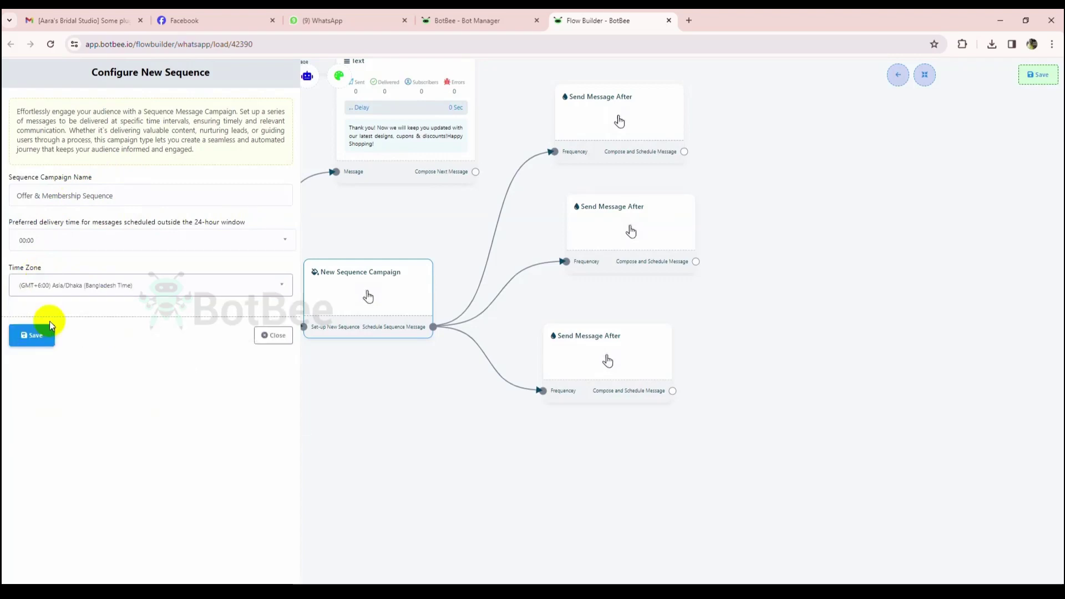
pyautogui.click(49, 329)
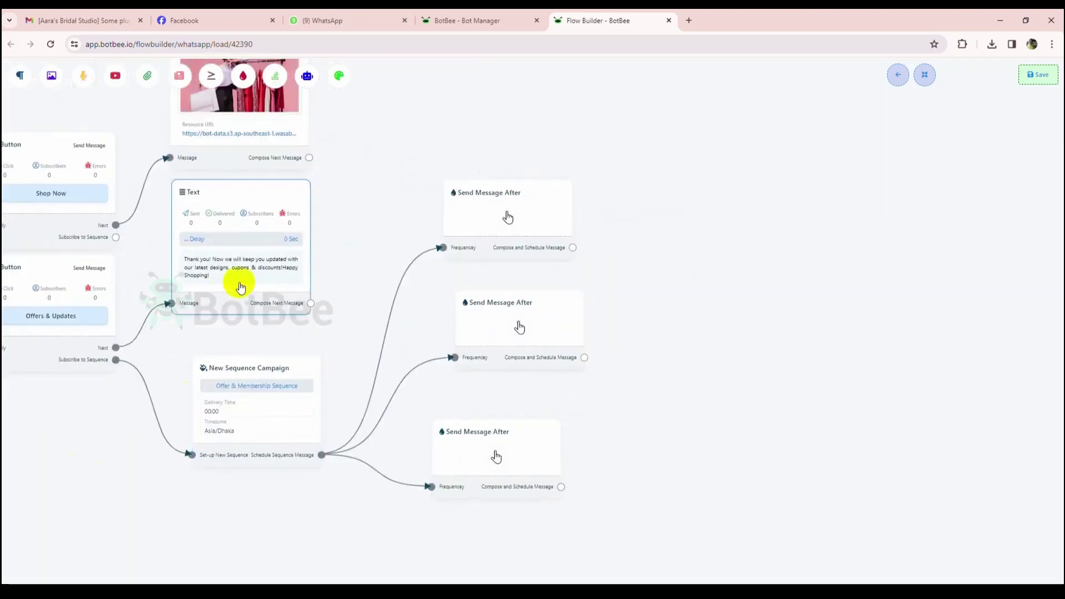
# Schedule the uppermost Send Message After block for 1 min within the 24-hour window and save it
pyautogui.click(502, 207)
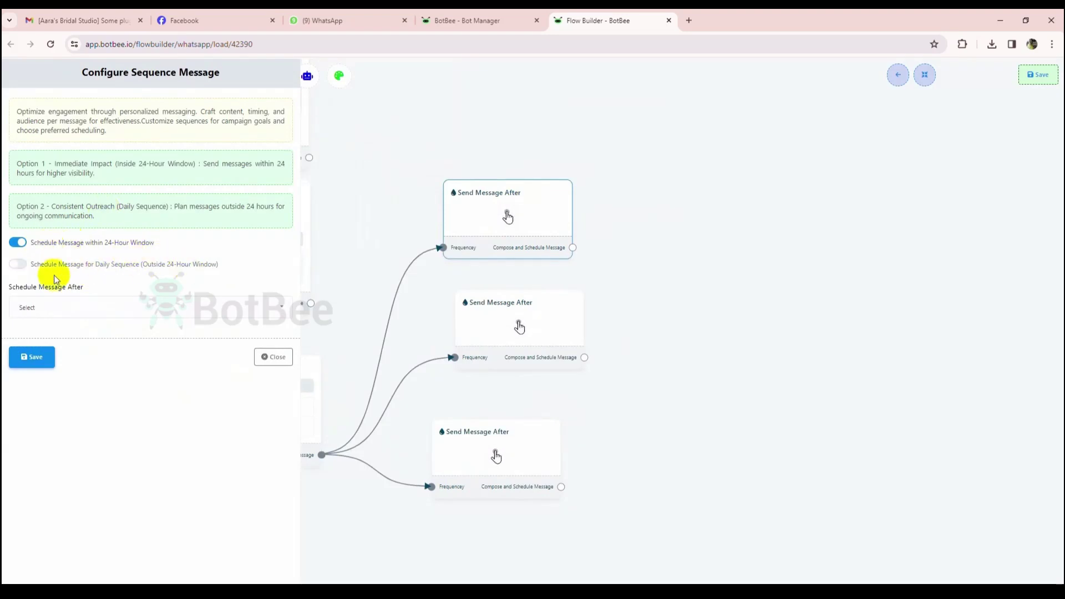
pyautogui.click(57, 307)
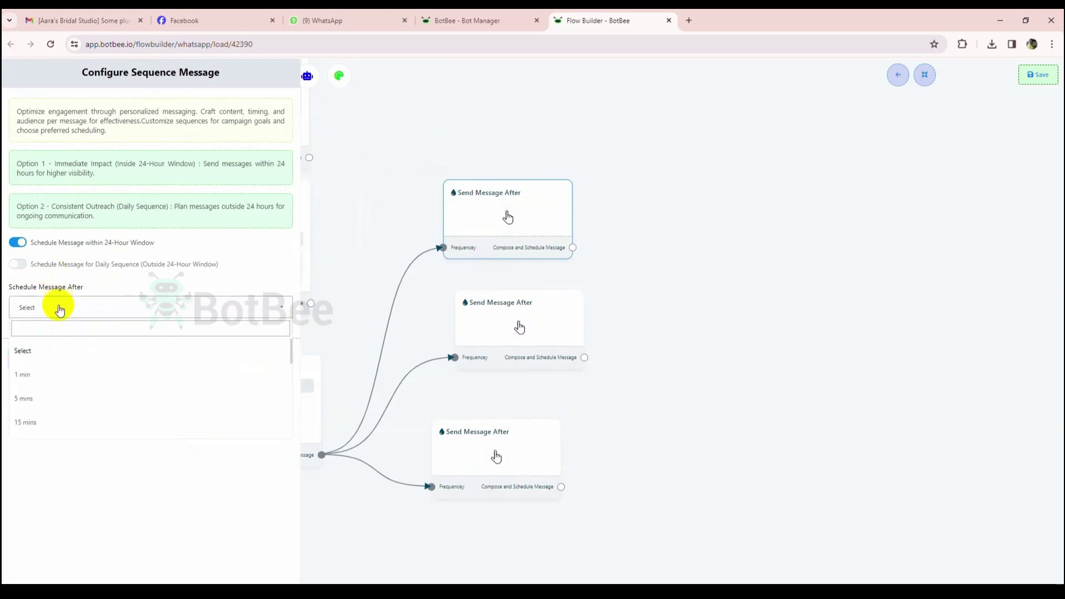
pyautogui.click(24, 374)
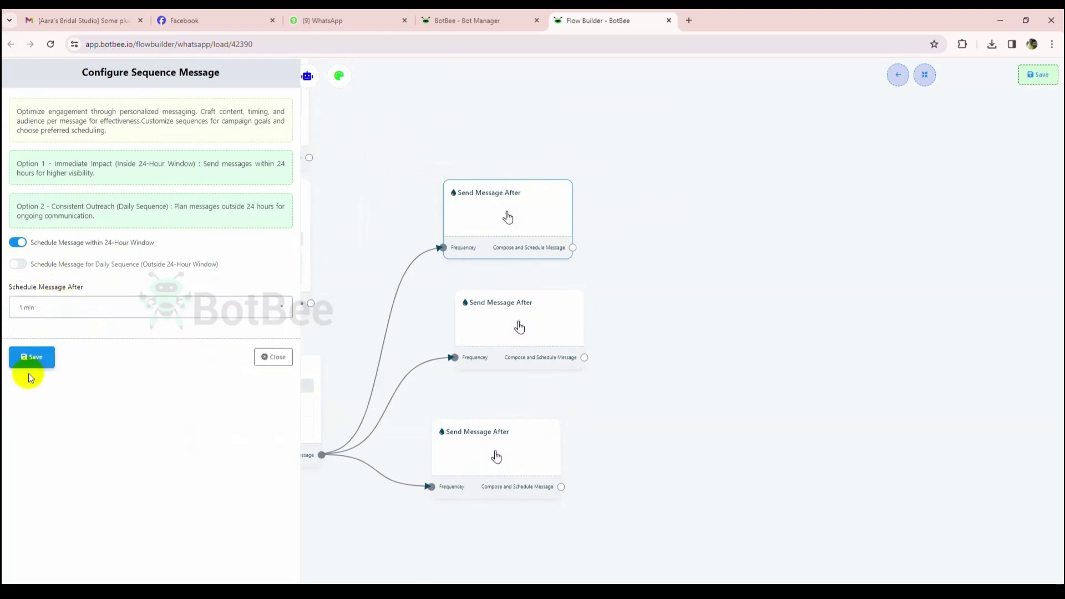
pyautogui.click(30, 358)
# Attach a Text block to the 1 min block's Compose and Schedule Message output, and rearrange it and the three Send Message After blocks with more spacing
pyautogui.moveTo(572, 236); pyautogui.dragTo(613, 197)
pyautogui.click(637, 198)
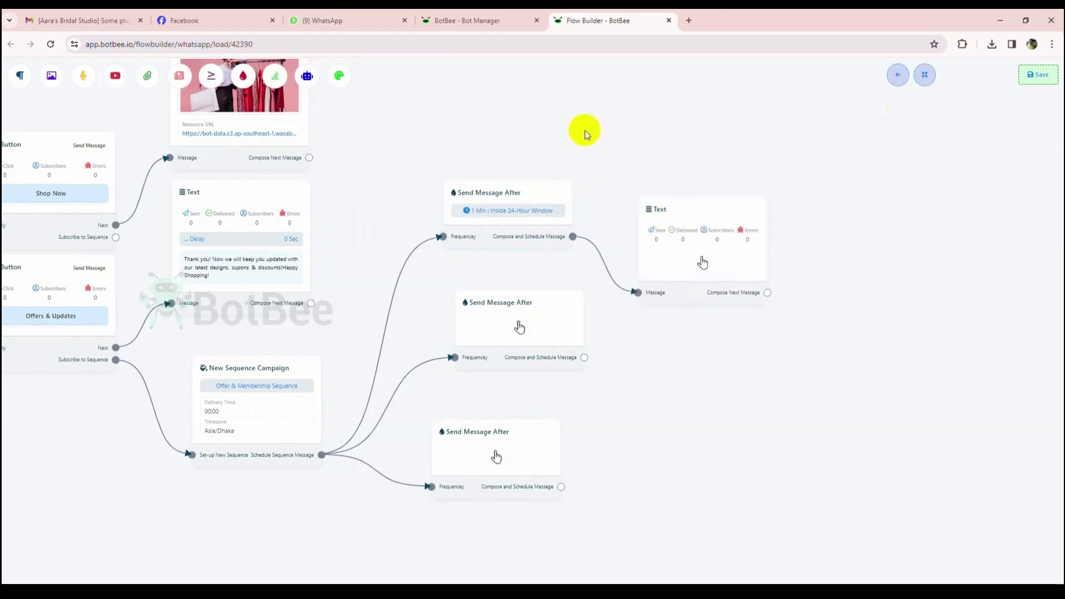
pyautogui.moveTo(585, 133); pyautogui.dragTo(439, 160)
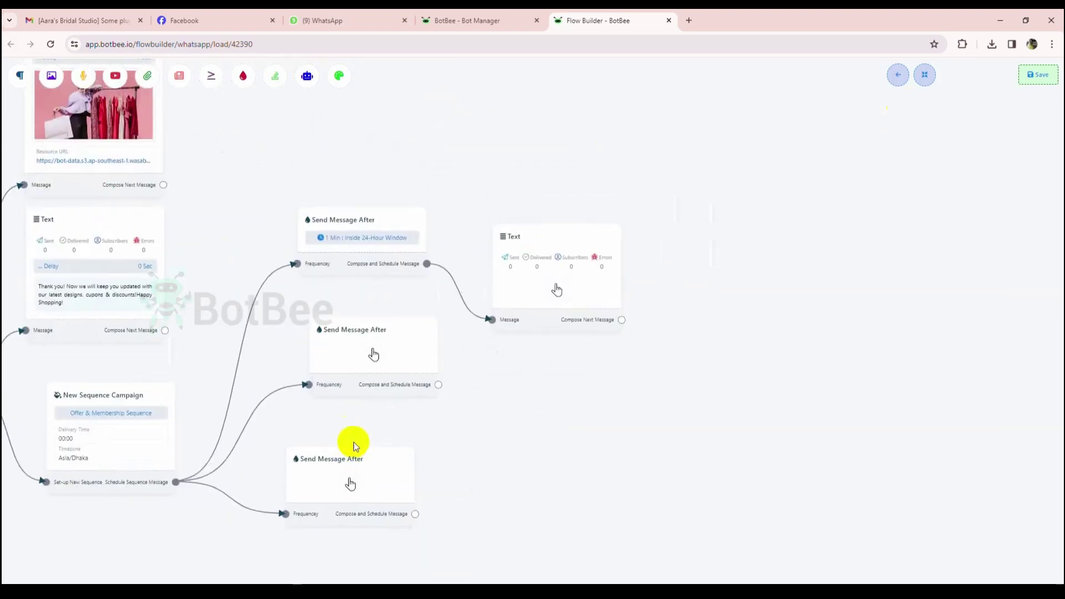
pyautogui.moveTo(380, 254); pyautogui.dragTo(312, 188)
pyautogui.moveTo(366, 351); pyautogui.dragTo(302, 299)
pyautogui.moveTo(342, 469); pyautogui.dragTo(283, 456)
pyautogui.moveTo(324, 318); pyautogui.dragTo(304, 361)
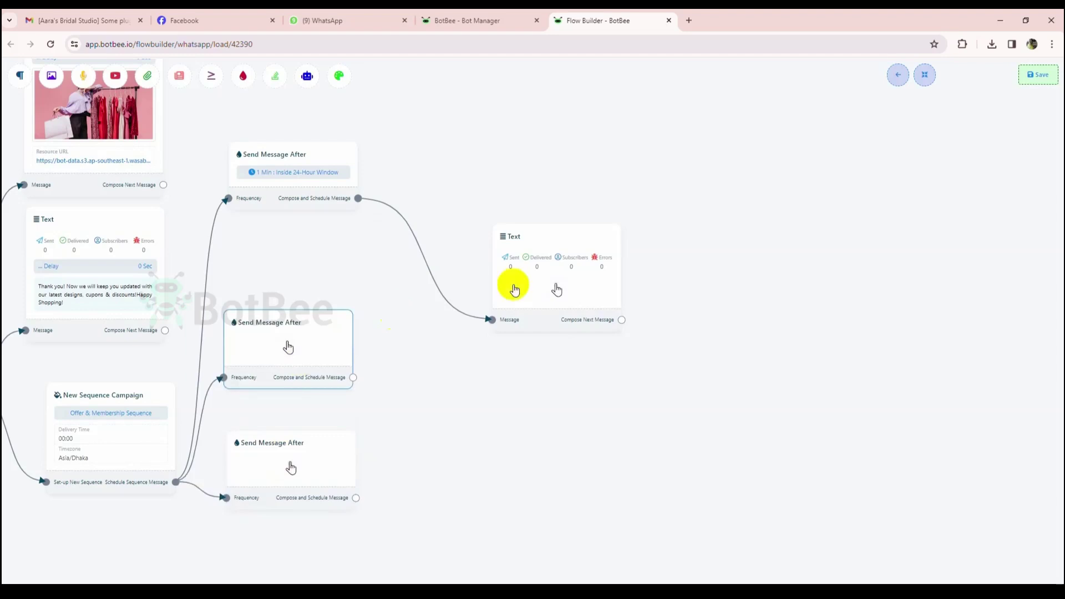
pyautogui.moveTo(511, 280); pyautogui.dragTo(474, 224)
# Begin the 1 Min block's Text message with "Welcome to Queen's club! Get ready for an exclusive shopping experience. As a member, you"
pyautogui.doubleClick(473, 224)
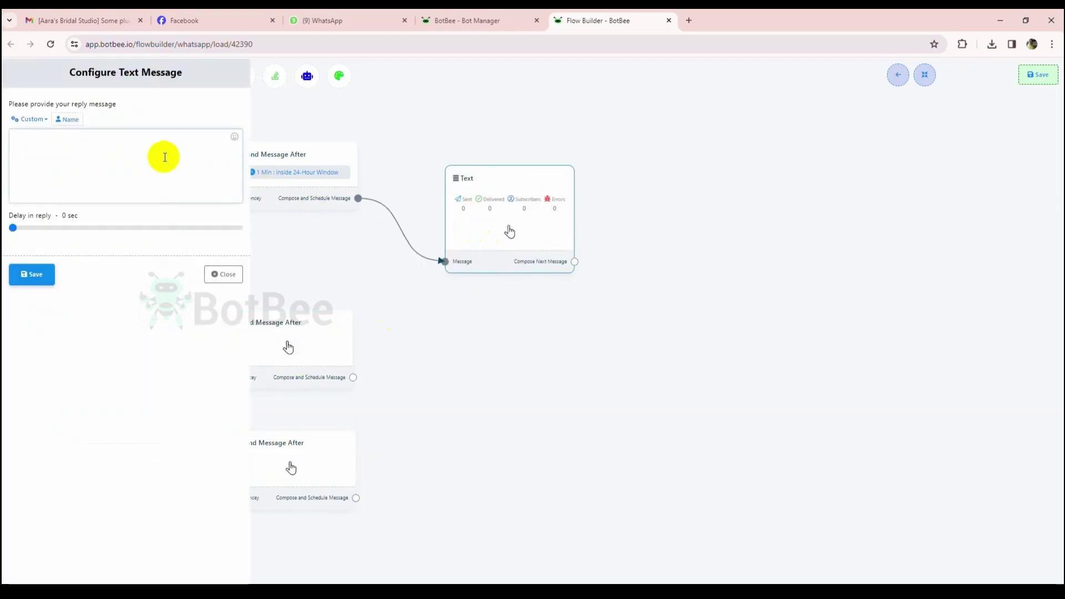
pyautogui.write("Welcome to Queen's club! Get r")
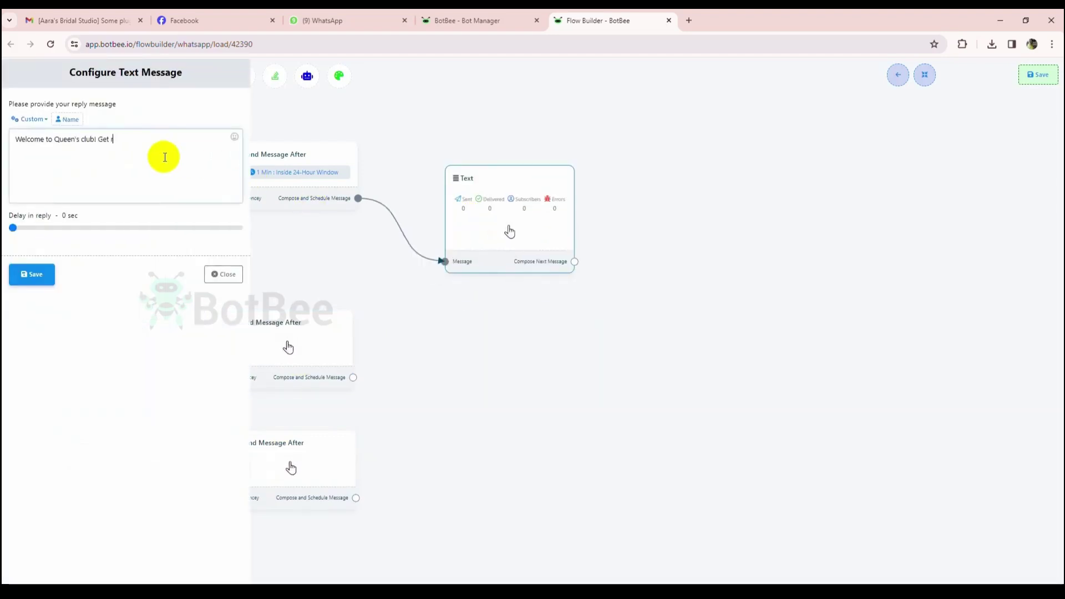
pyautogui.write('eady for an exclusive shoppi')
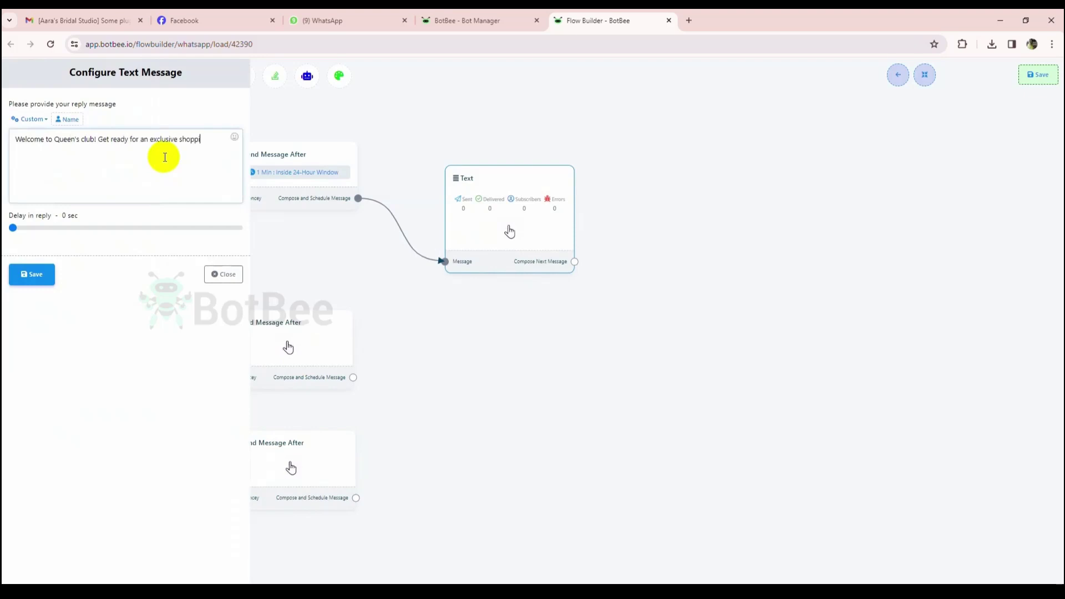
pyautogui.write('ng experience. As a member, you')
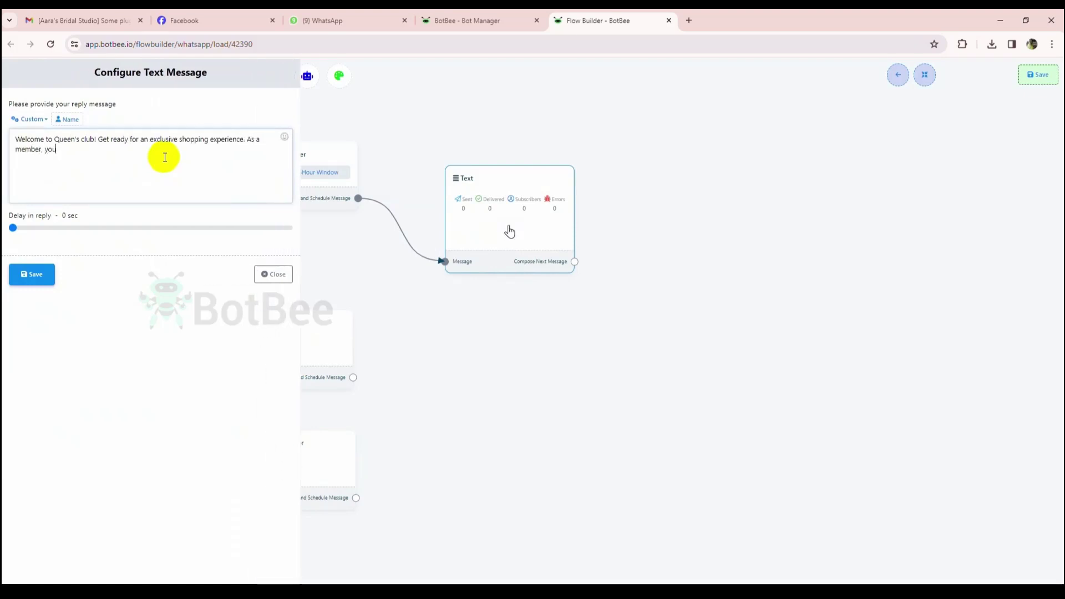
# Finish and save the message with "'ll enjoy early access to our latest colletions, special discounts & more, stay tuned!", and move its block closer
pyautogui.write("'ll enjoy early access to our")
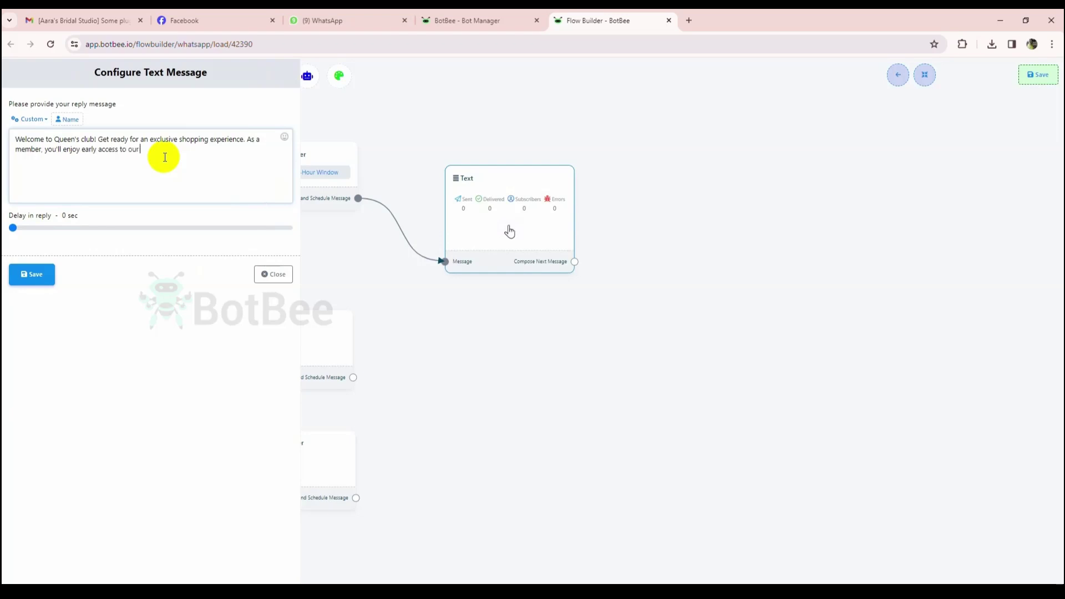
pyautogui.write(' latest colletions, special discounts & more, stay tuned!')
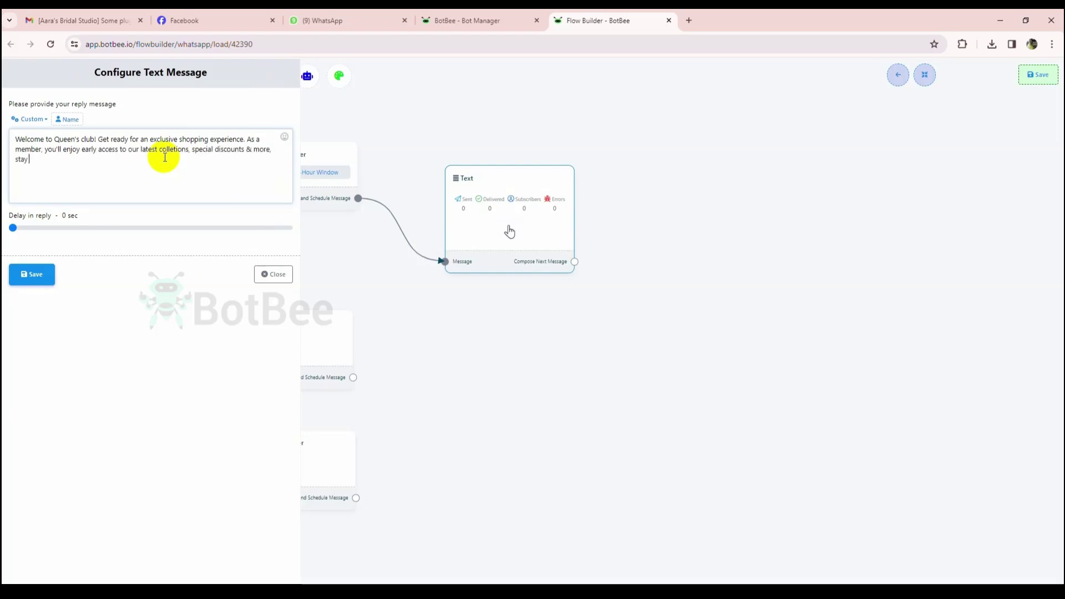
pyautogui.click(34, 276)
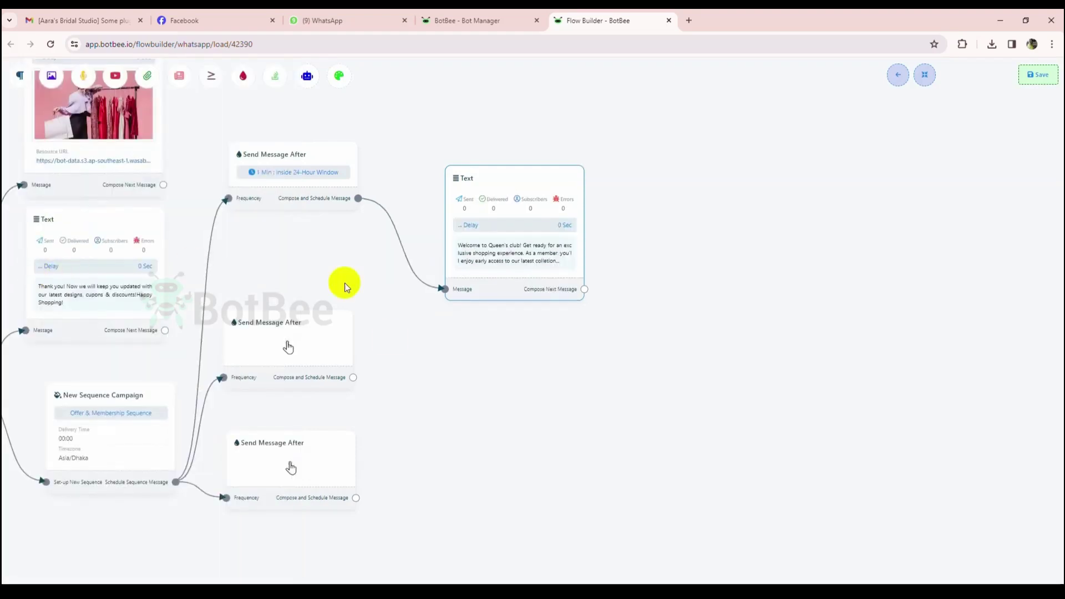
pyautogui.moveTo(492, 276); pyautogui.dragTo(454, 202)
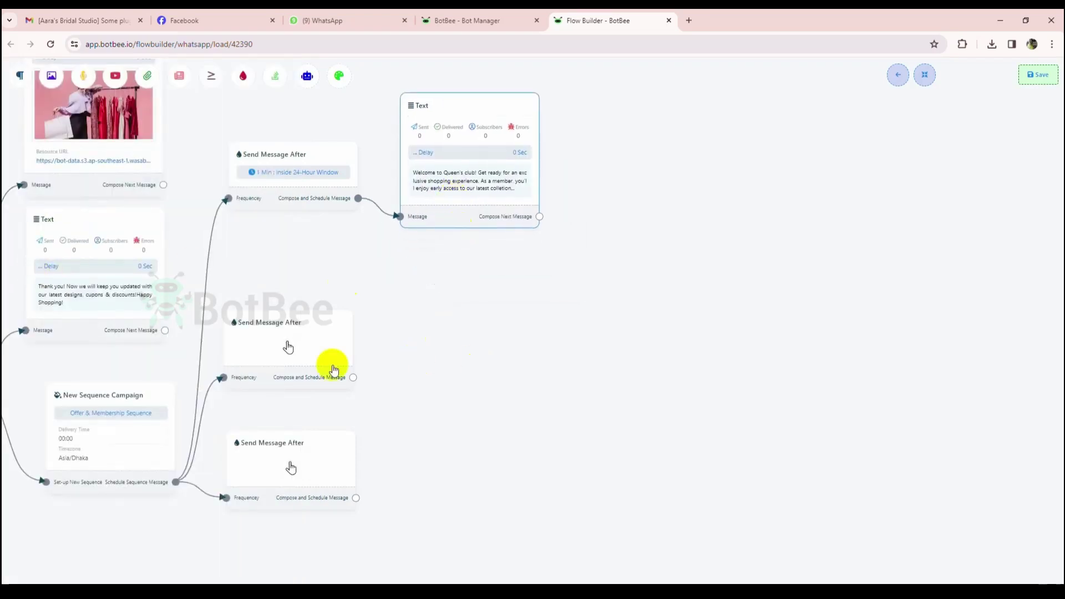
# Schedule the middle Send Message After block for 5 mins within the 24-hour window and save it
pyautogui.click(284, 355)
pyautogui.click(18, 242)
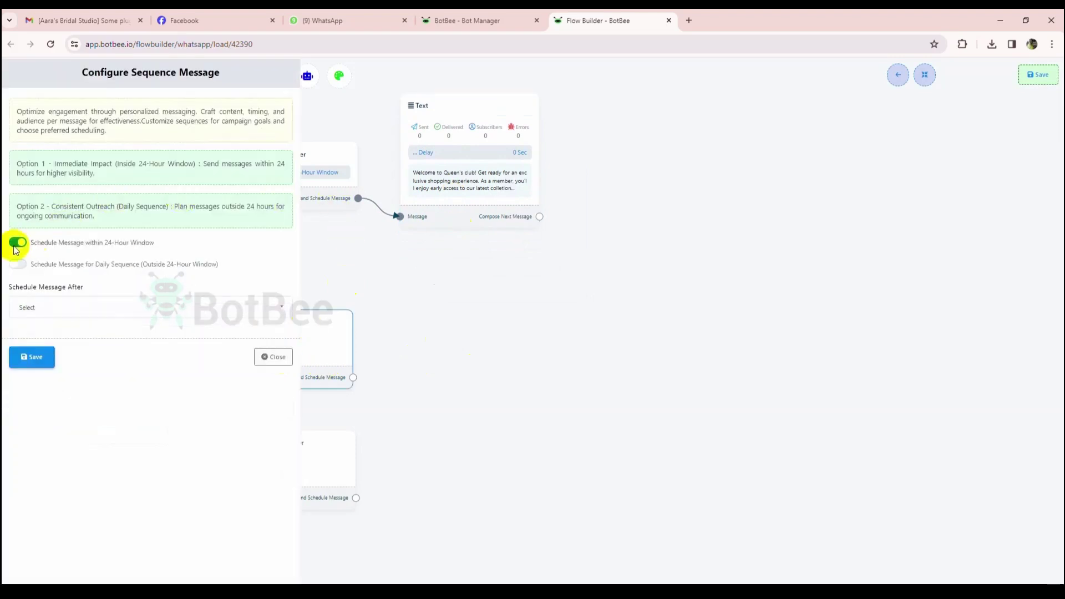
pyautogui.click(113, 308)
pyautogui.click(40, 398)
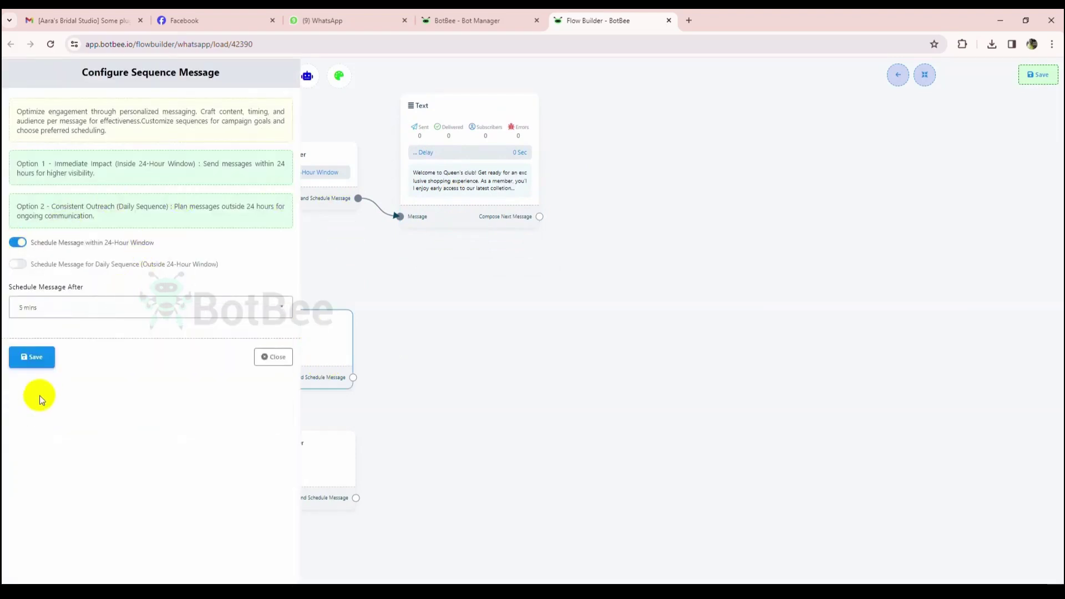
pyautogui.click(38, 362)
# Move the 5 Mins block up beneath the 1 Min block and attach a Text block to its Compose and Schedule Message output
pyautogui.moveTo(300, 355); pyautogui.dragTo(488, 302)
pyautogui.click(464, 308)
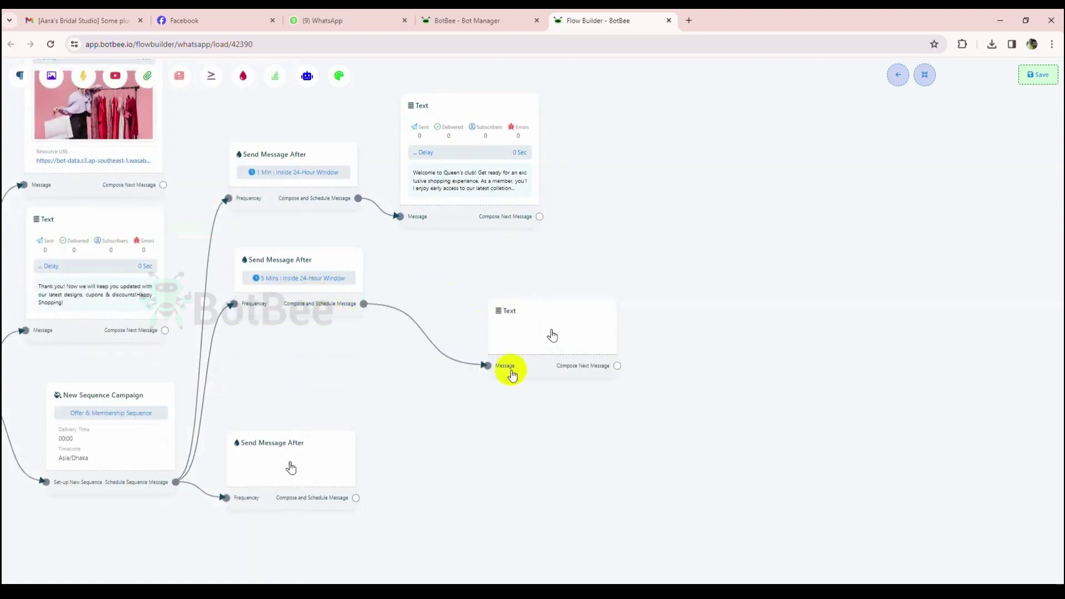
pyautogui.moveTo(507, 373); pyautogui.dragTo(431, 331)
# Begin the 5 Mins block's Text message with "Reafy for a style upgade? Discover our fall collections with 20% off"
pyautogui.click(120, 175)
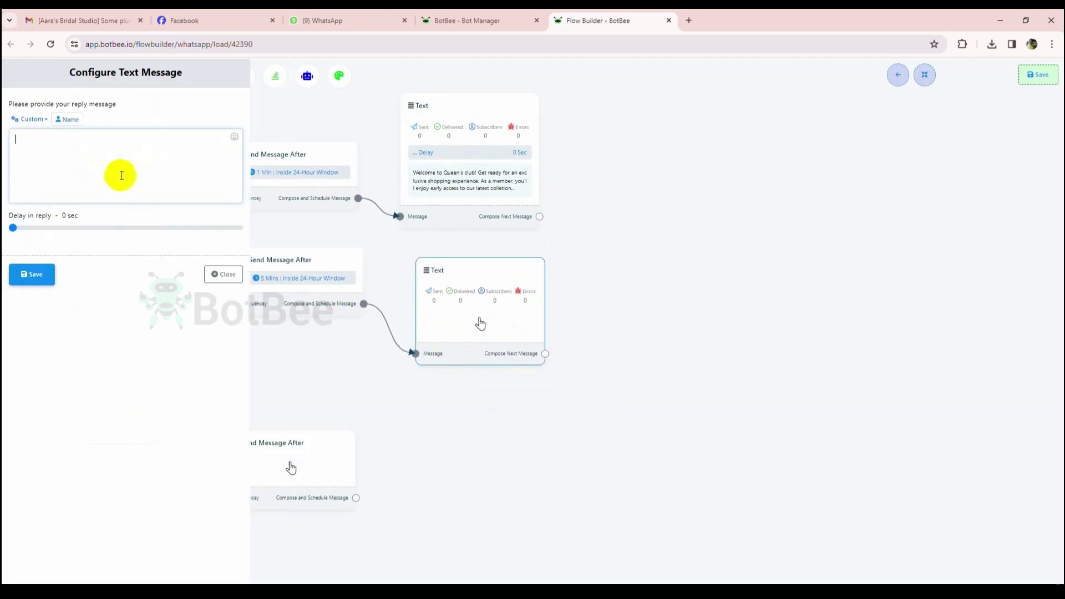
pyautogui.write('Reafy for')
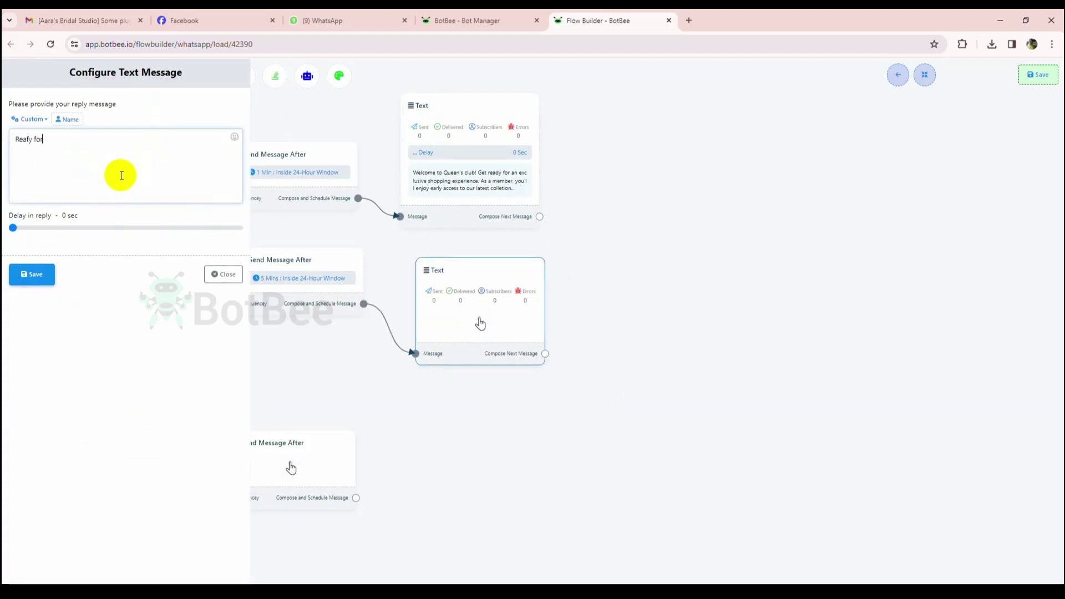
pyautogui.write(' a style upgade? Discover')
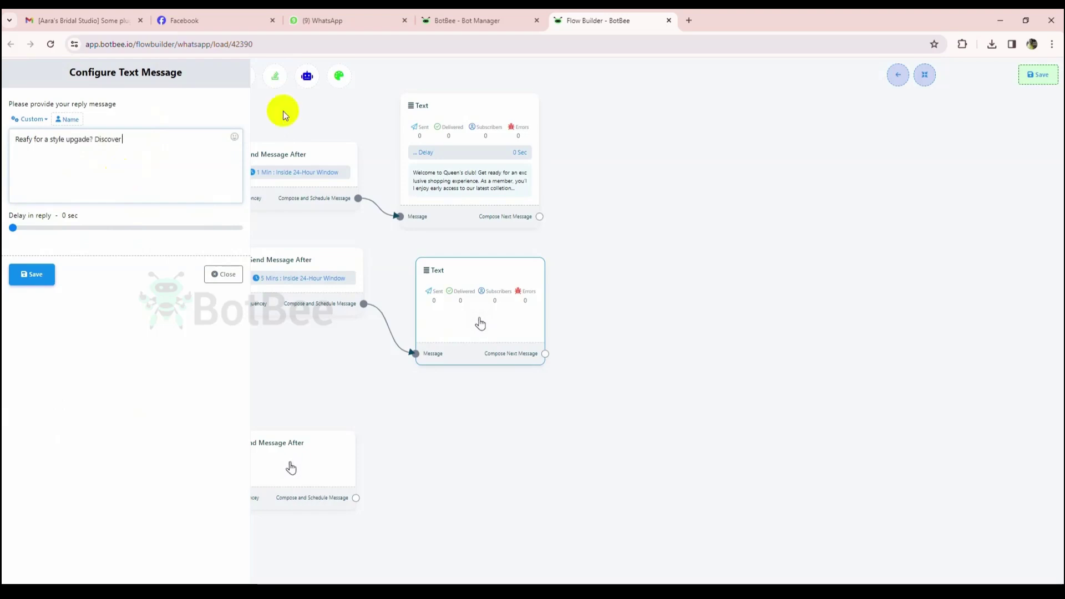
pyautogui.write(' our fall collections with 20% off')
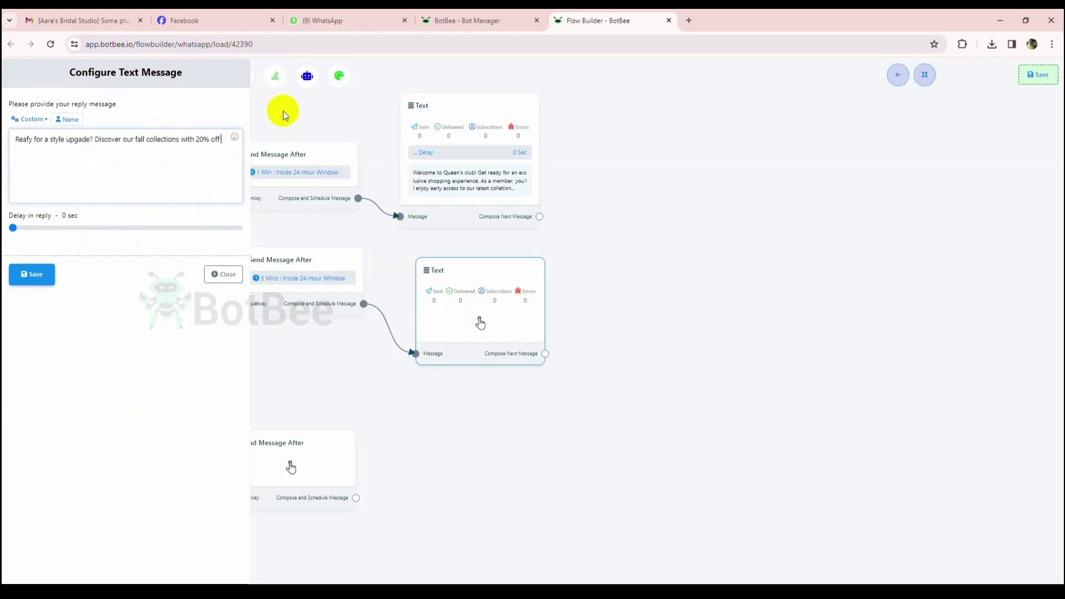
# Finish the message with "on all items. Use code VIP20 at checkout & dont missout on the latest trends!" and save it
pyautogui.write(' on all items. Use code VIP')
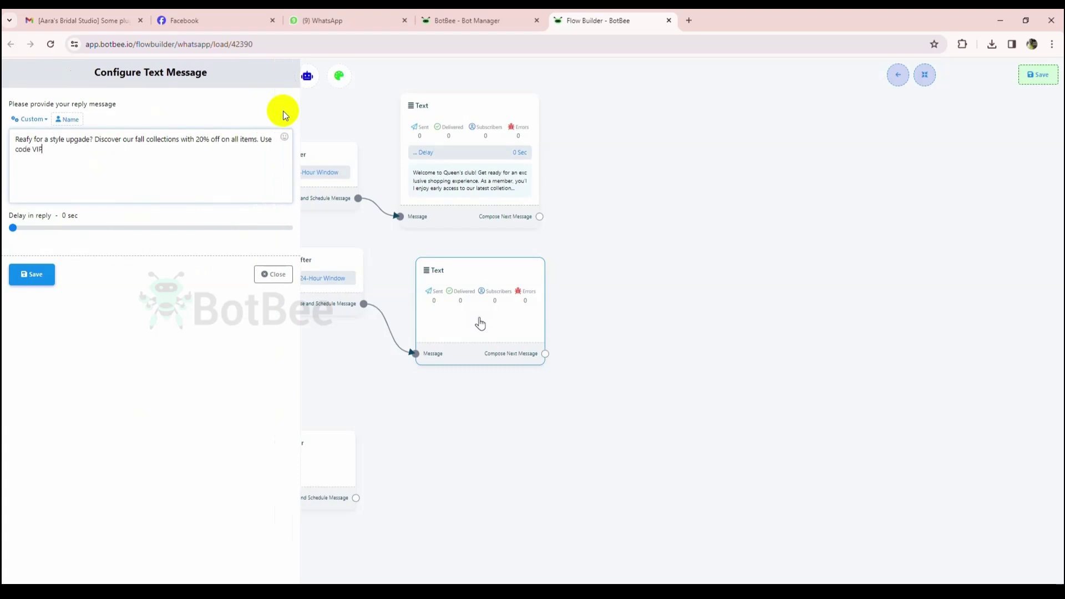
pyautogui.write('20 at checkout & dont missout on the latest trends!')
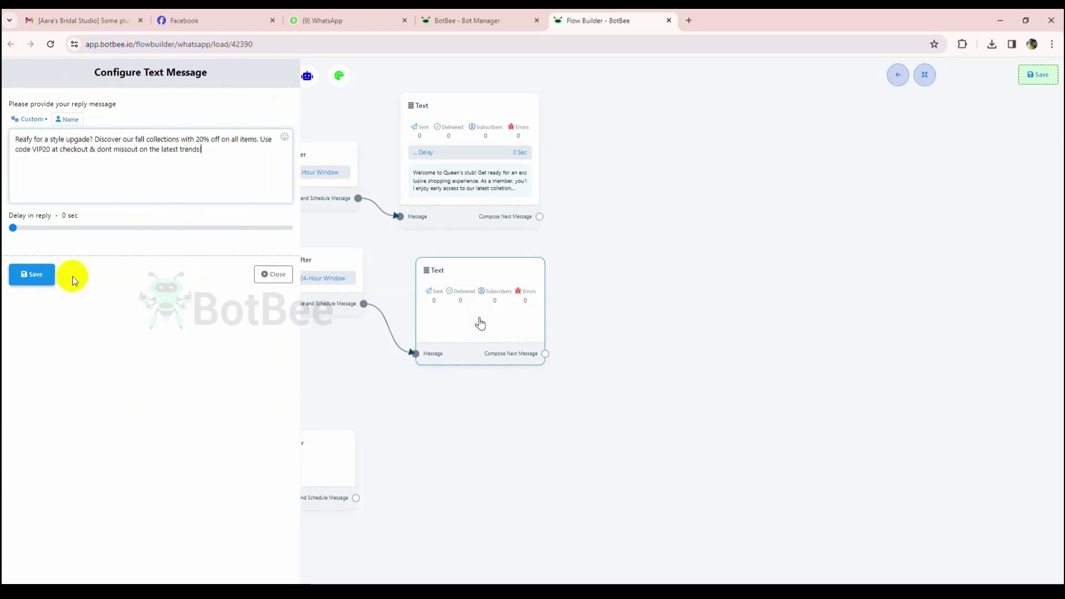
pyautogui.click(33, 275)
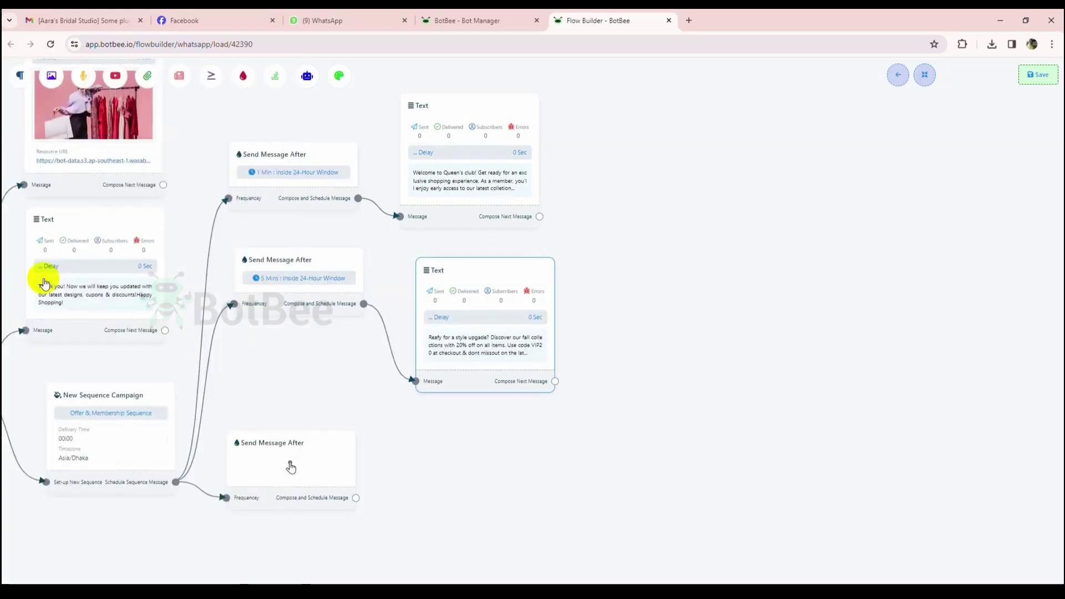
# Move the unscheduled Send Message After block up, closer to the 5 Mins block
pyautogui.scroll(-3, 325, 337)
pyautogui.moveTo(325, 334)
pyautogui.mouseDown()
pyautogui.moveTo(303, 287)
pyautogui.moveTo(343, 340)
pyautogui.mouseUp()
pyautogui.scroll(3, 376, 430)
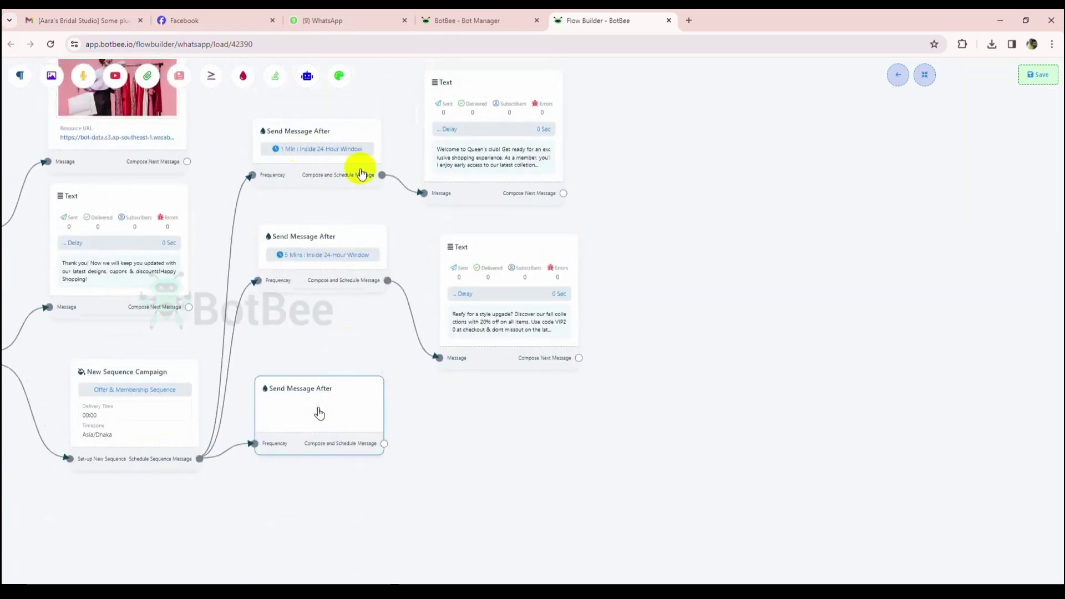
pyautogui.moveTo(334, 331); pyautogui.dragTo(332, 238)
# Set the sequence campaign's preferred delivery time for messages outside the 24-hour window to 16:00 and save the campaign
pyautogui.doubleClick(167, 331)
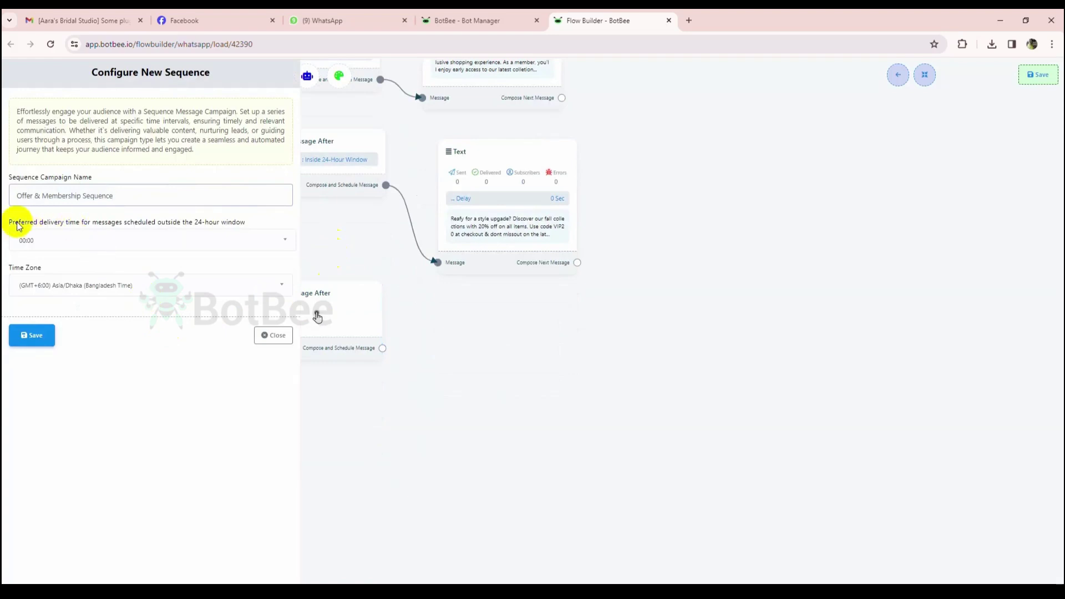
pyautogui.moveTo(10, 222); pyautogui.dragTo(251, 222)
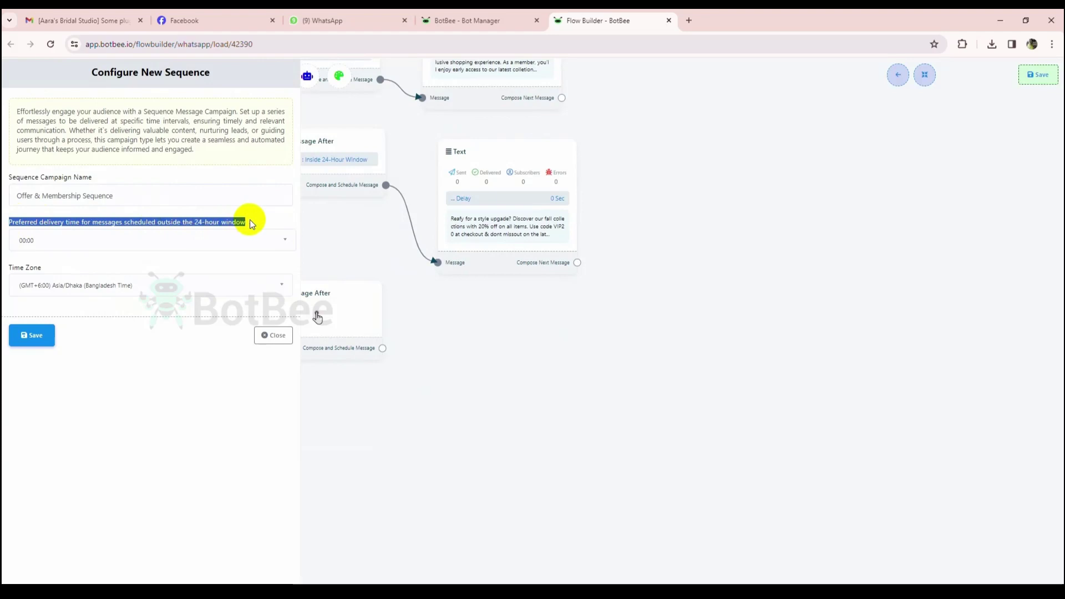
pyautogui.click(224, 244)
pyautogui.scroll(-6, 93, 316)
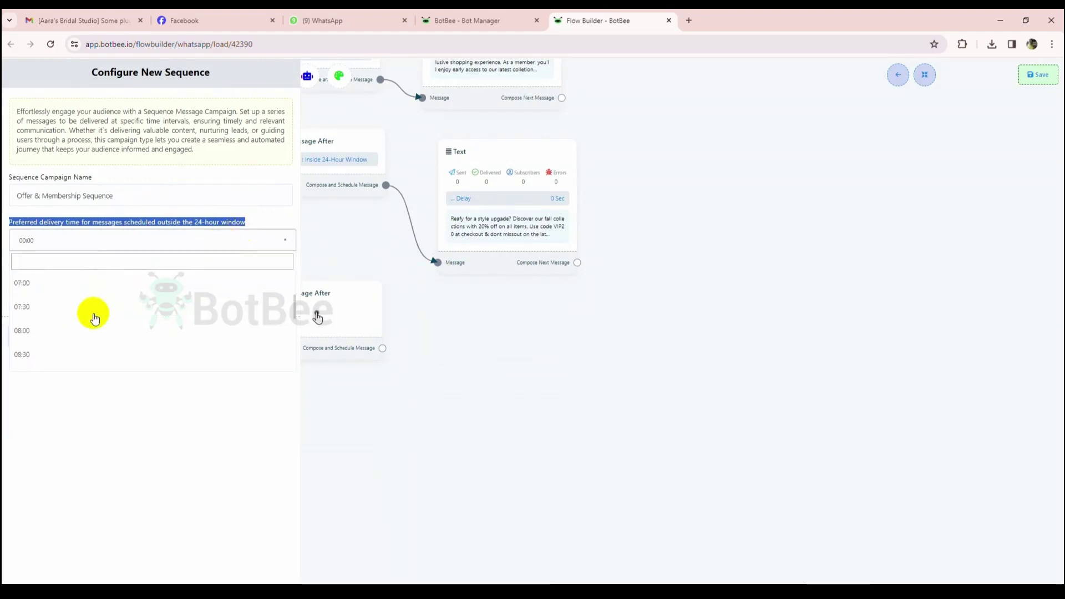
pyautogui.scroll(-8, 93, 317)
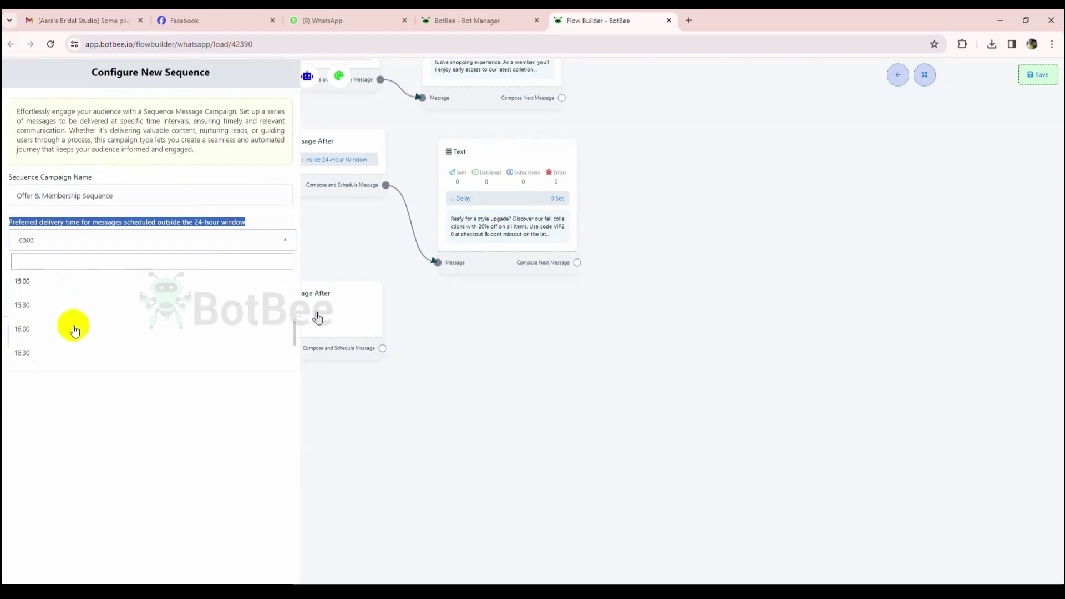
pyautogui.click(20, 329)
pyautogui.click(25, 333)
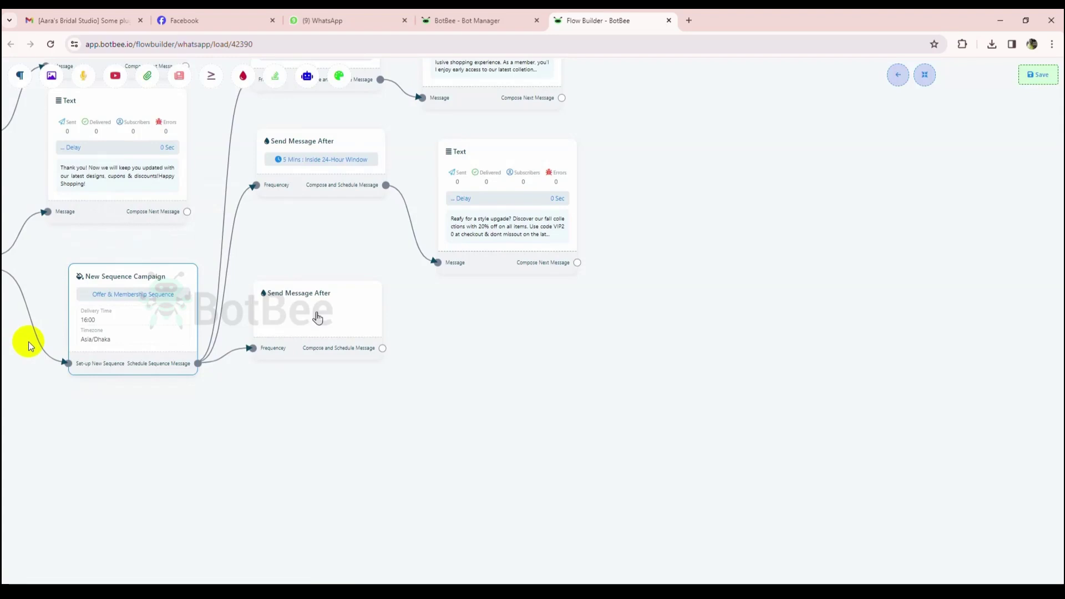
# Configure the last Send Message After block as a daily sequence with the hello_world (text) template for Day-1, and save it
pyautogui.click(300, 338)
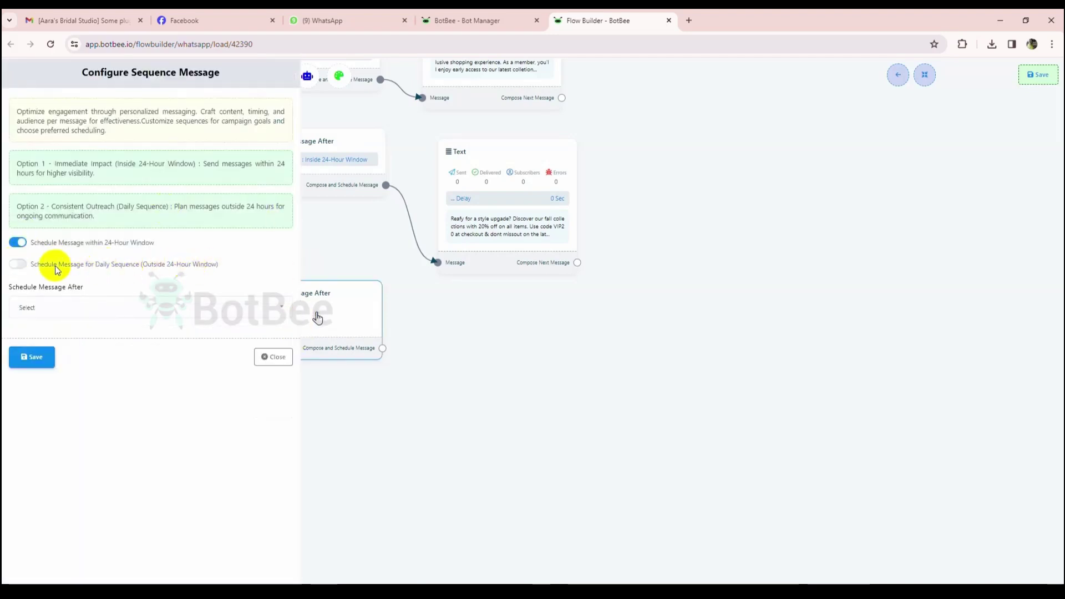
pyautogui.click(26, 265)
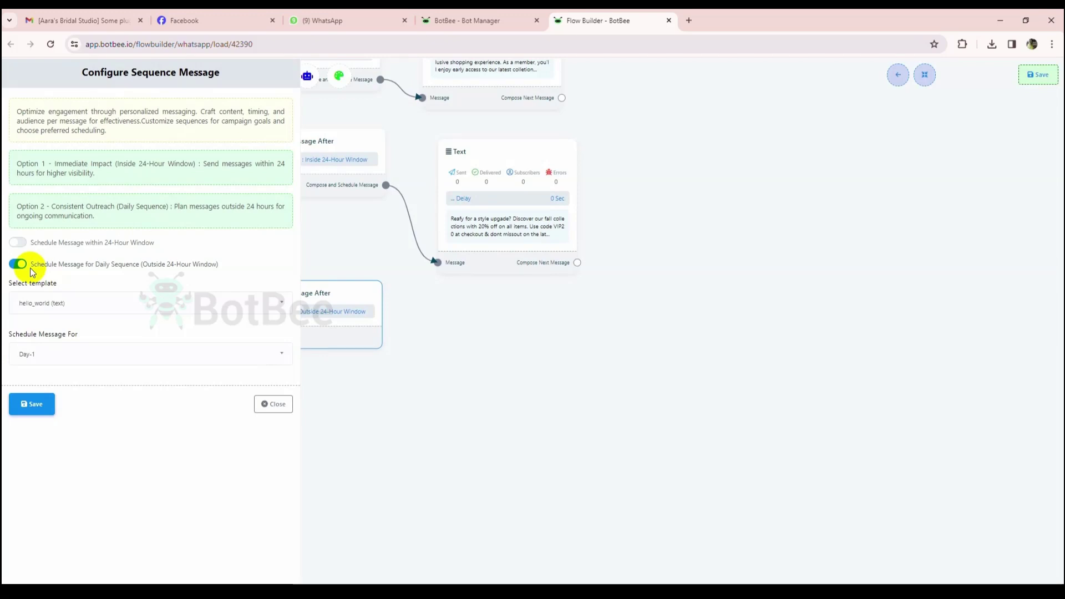
pyautogui.click(76, 304)
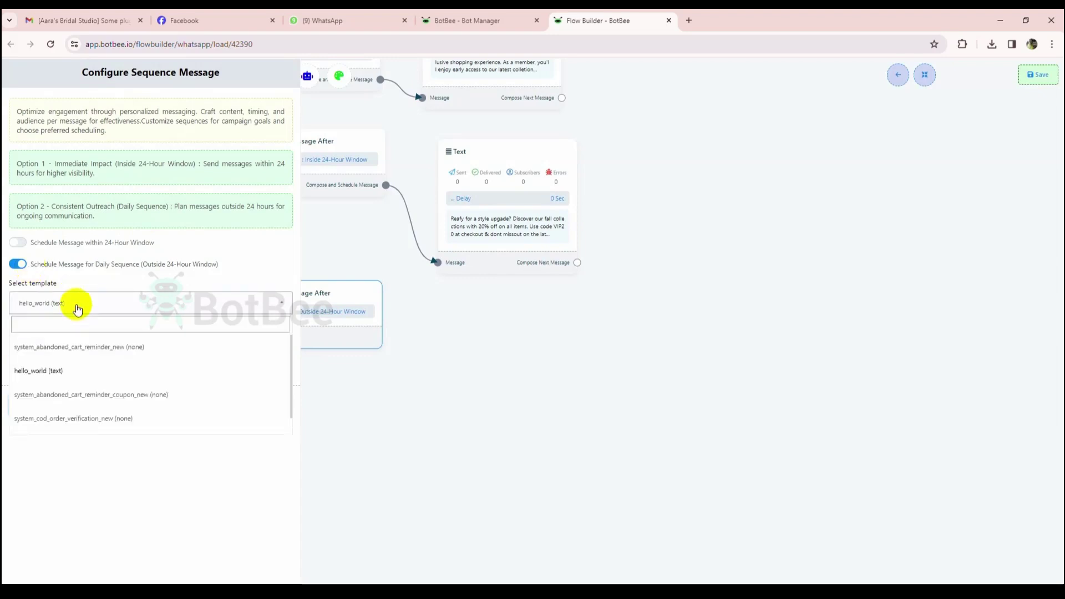
pyautogui.click(48, 371)
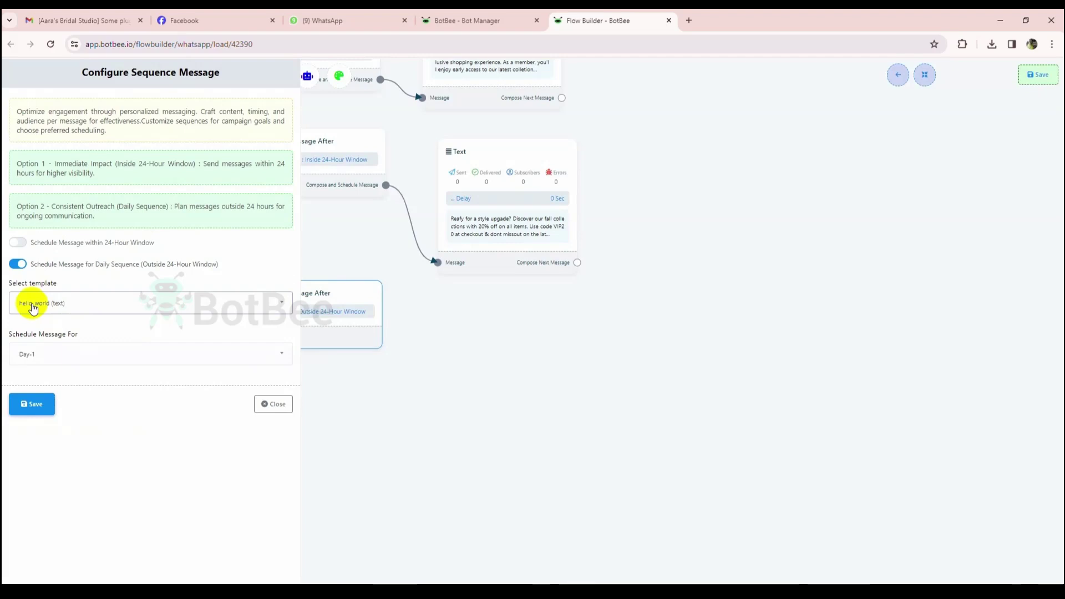
pyautogui.click(71, 358)
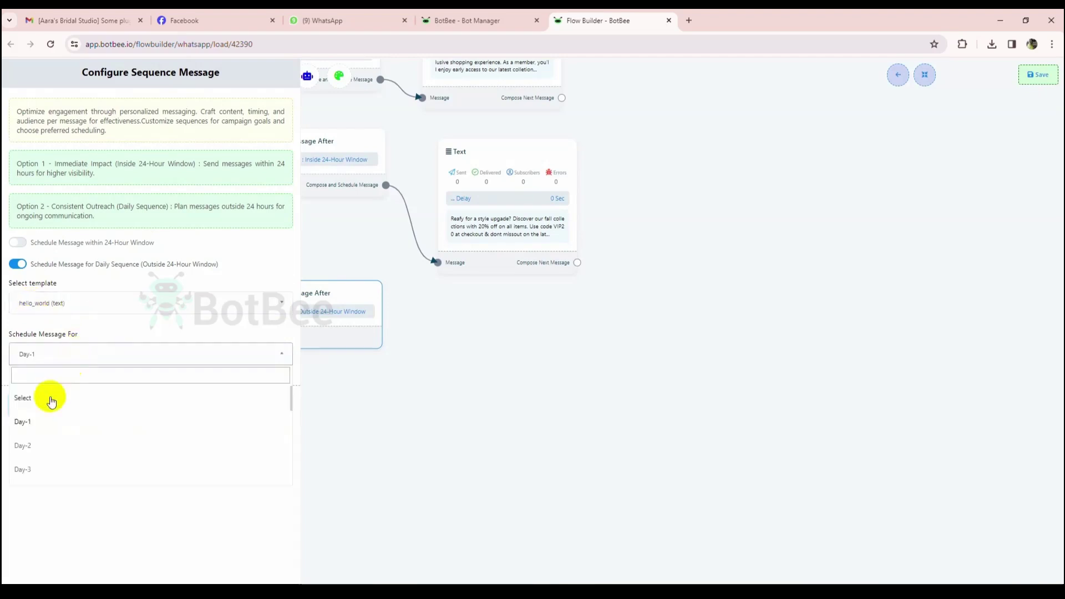
pyautogui.click(36, 423)
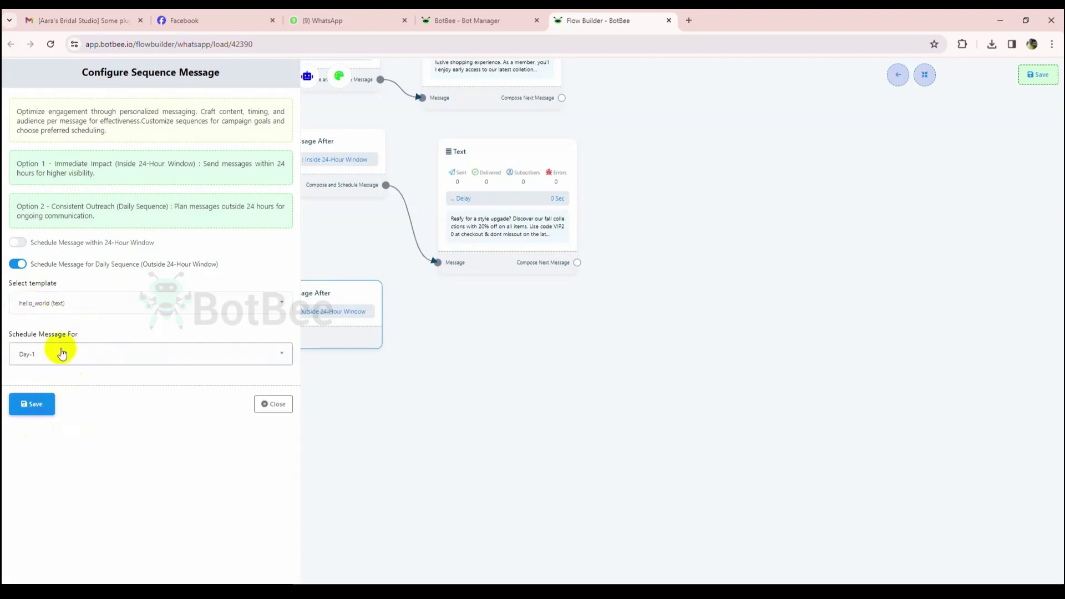
pyautogui.click(29, 405)
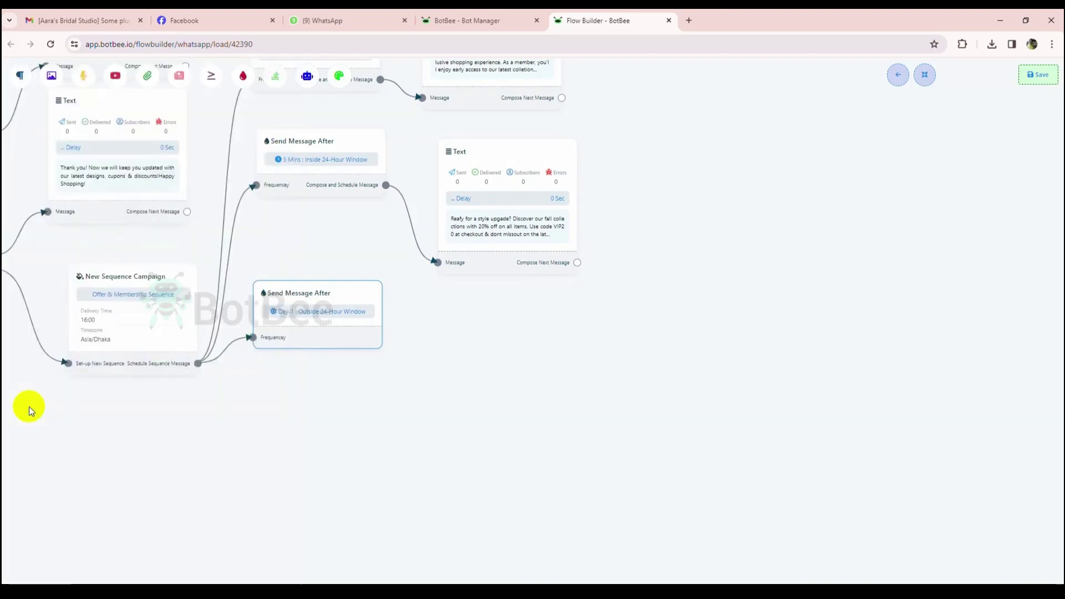
# Auto-arrange the flow's blocks and move the Day-1 Send Message After block lower, away from the 5 Mins block
pyautogui.click(924, 74)
pyautogui.scroll(-2, 261, 339)
pyautogui.scroll(2, 561, 504)
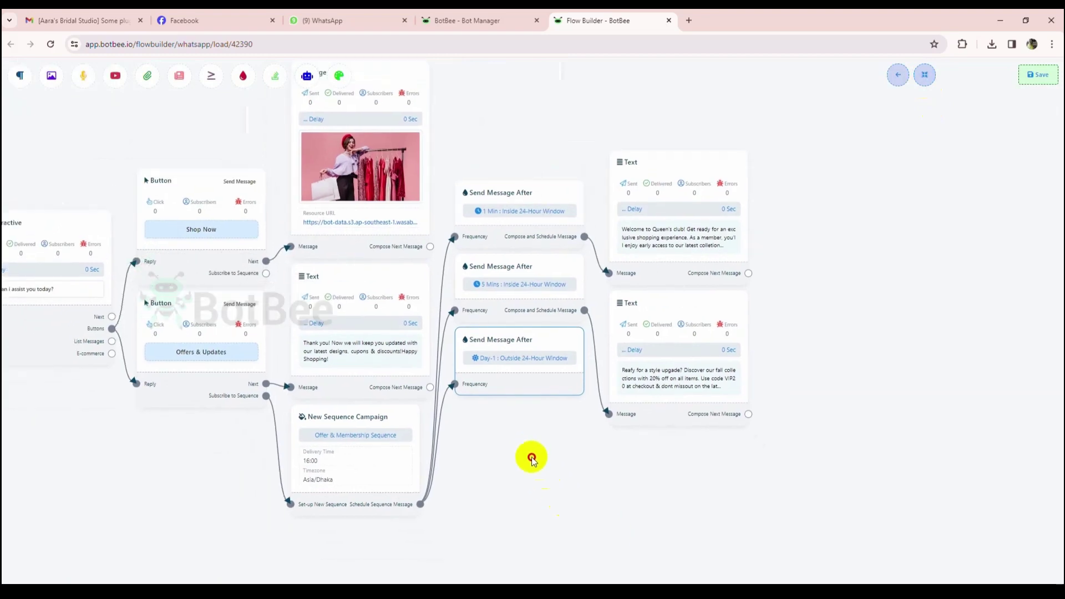
pyautogui.moveTo(527, 456); pyautogui.dragTo(455, 417)
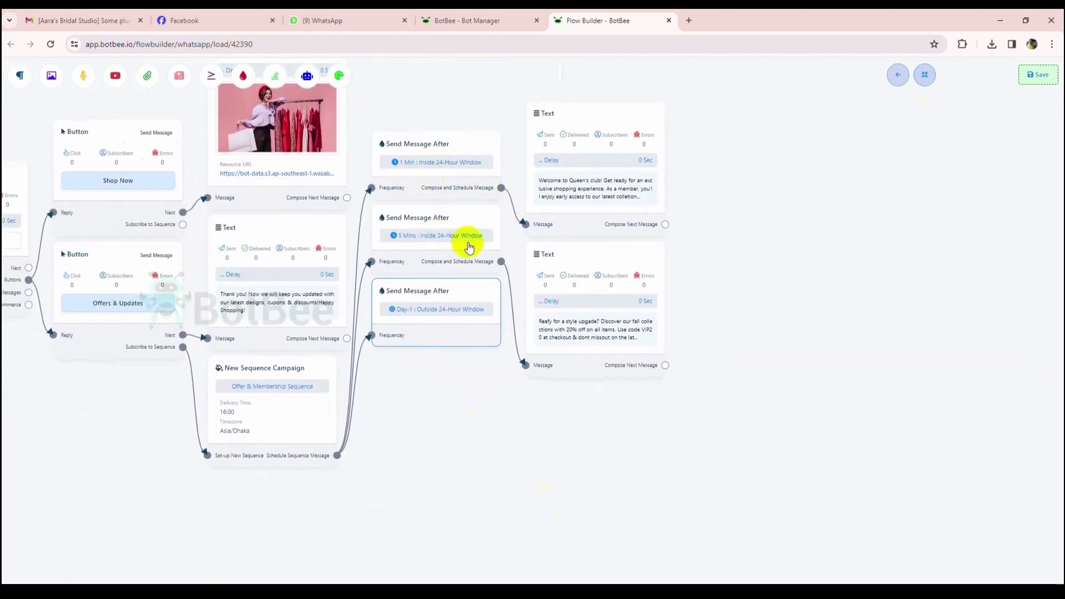
pyautogui.moveTo(443, 319); pyautogui.dragTo(446, 384)
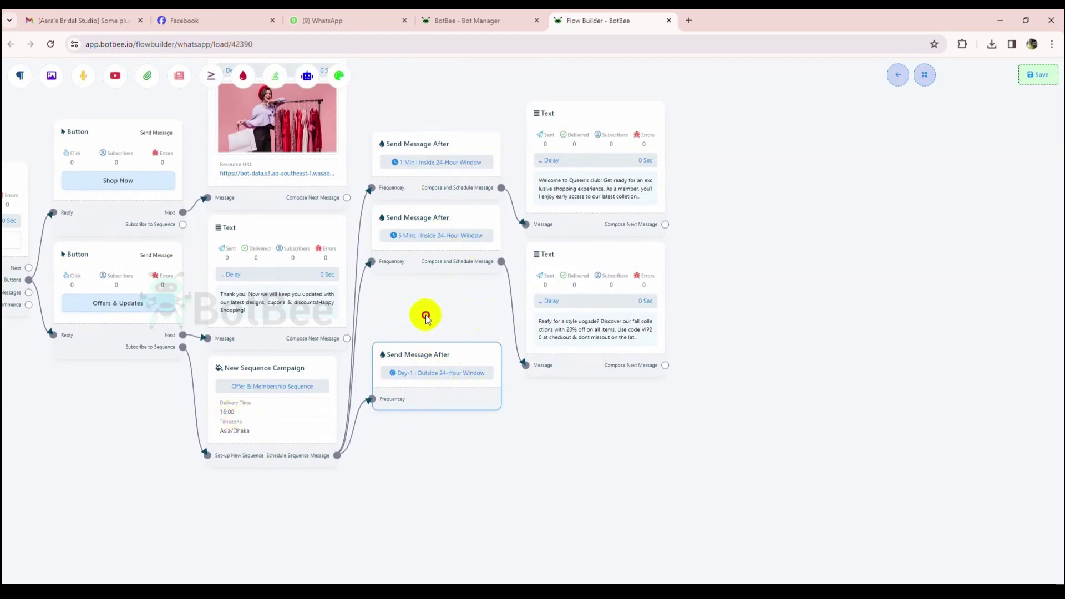
pyautogui.moveTo(166, 377); pyautogui.dragTo(330, 382)
pyautogui.hscroll(-3, 315, 426)
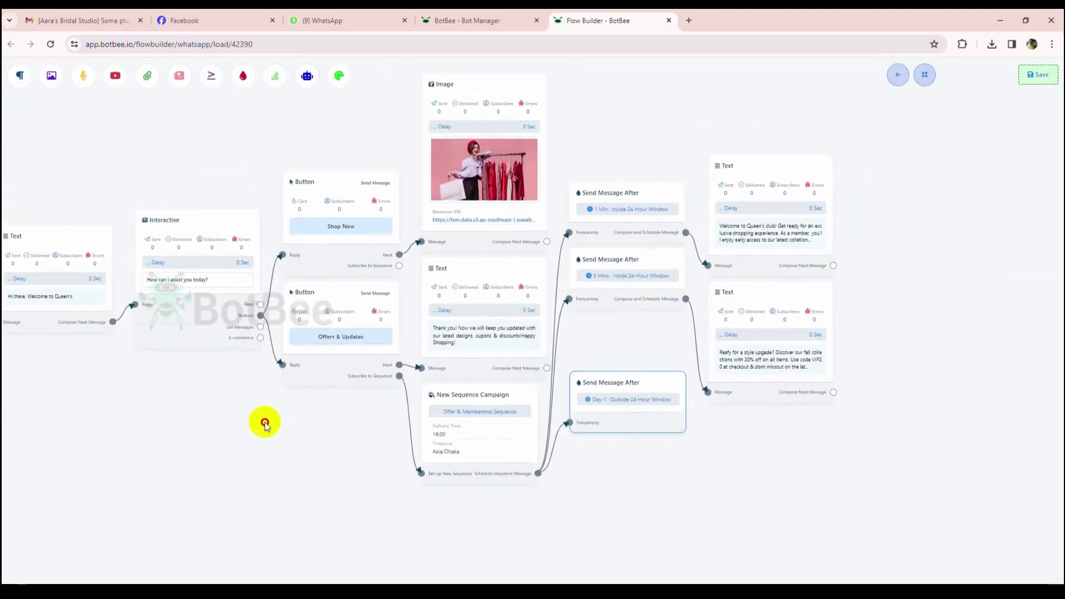
# Save the Sequence bot flow and leave the flow builder
pyautogui.hscroll(-3, 264, 421)
pyautogui.click(1033, 81)
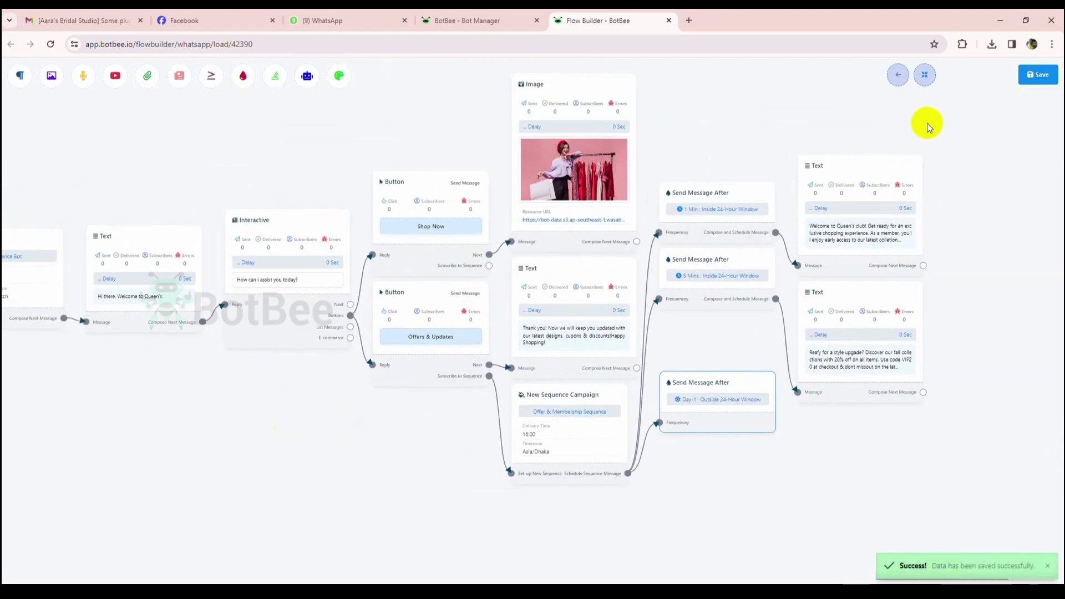
pyautogui.click(897, 76)
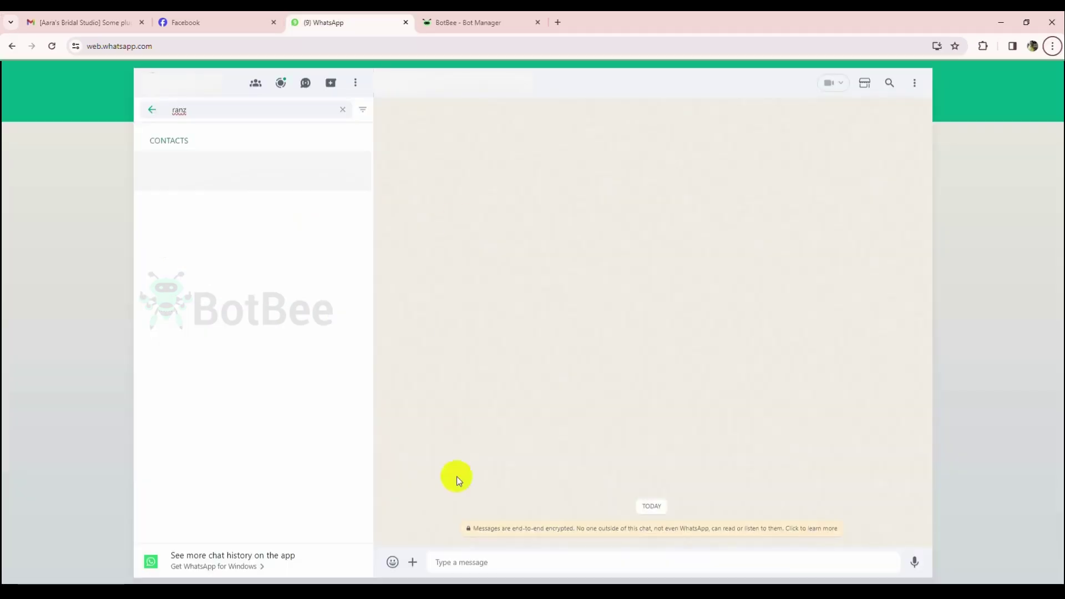
# Test the bot in the WhatsApp chat by sending "hi" and answering its question with the Offers & Updates reply
pyautogui.click(456, 562)
pyautogui.write('hi')
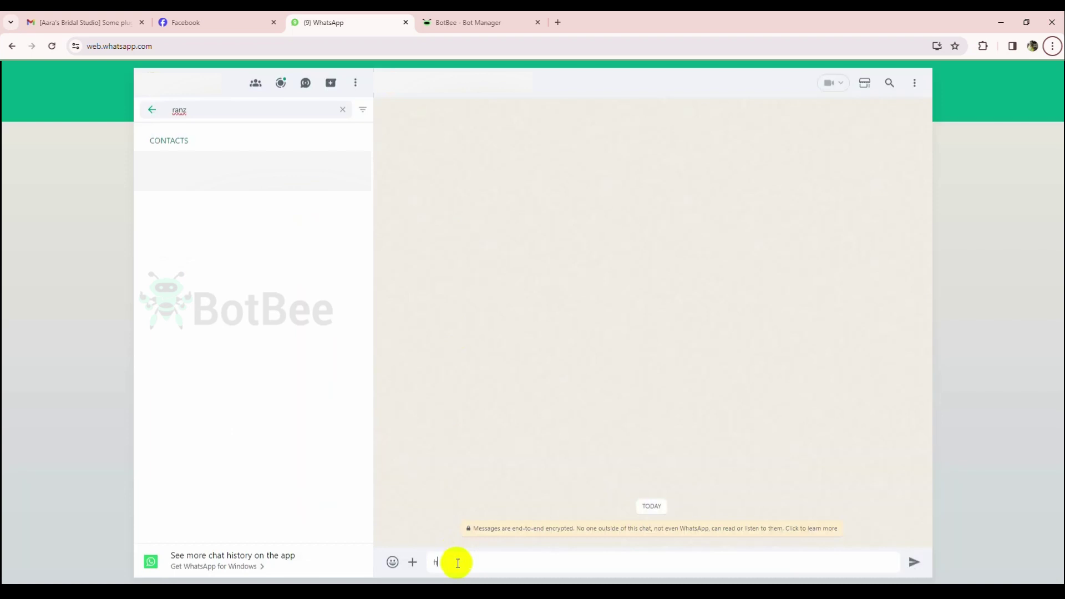
pyautogui.press('Return')
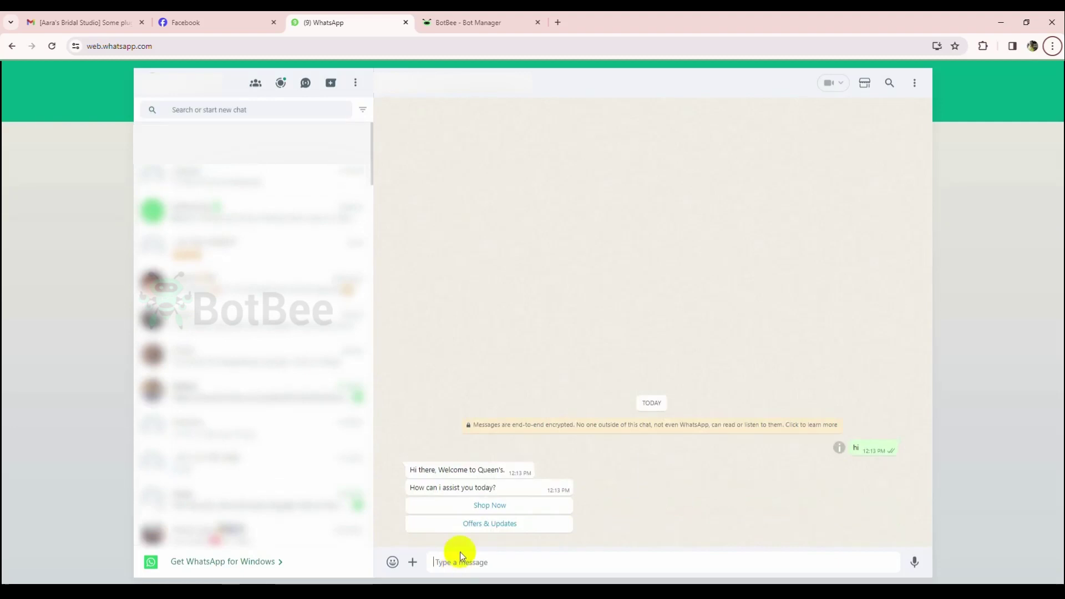
pyautogui.click(468, 525)
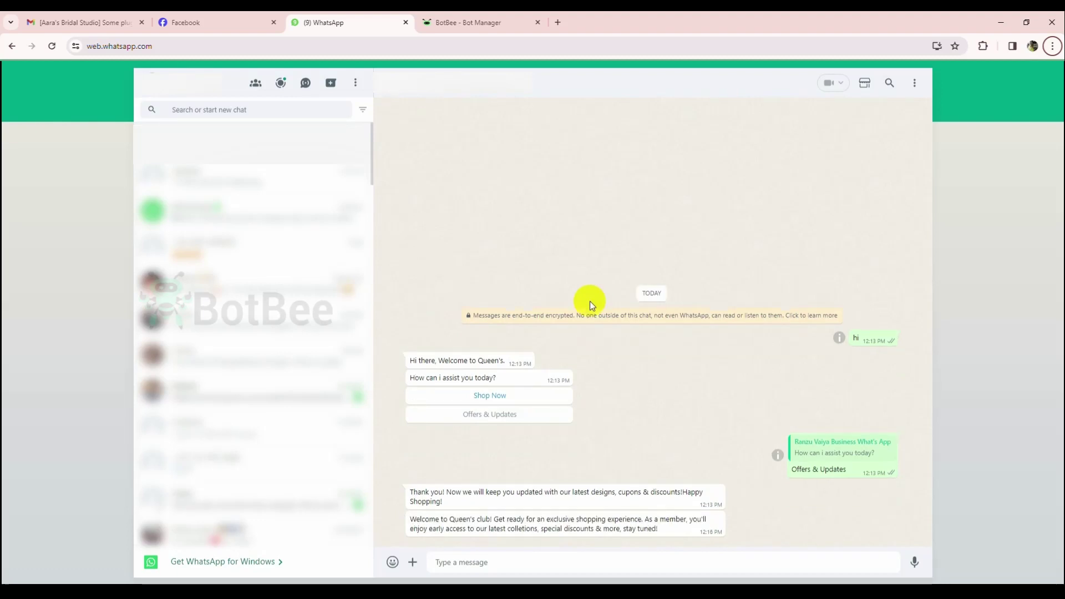
# Examine the "Welcome to Queen's club!" sequence message in the WhatsApp chat
pyautogui.moveTo(408, 518); pyautogui.dragTo(632, 524)
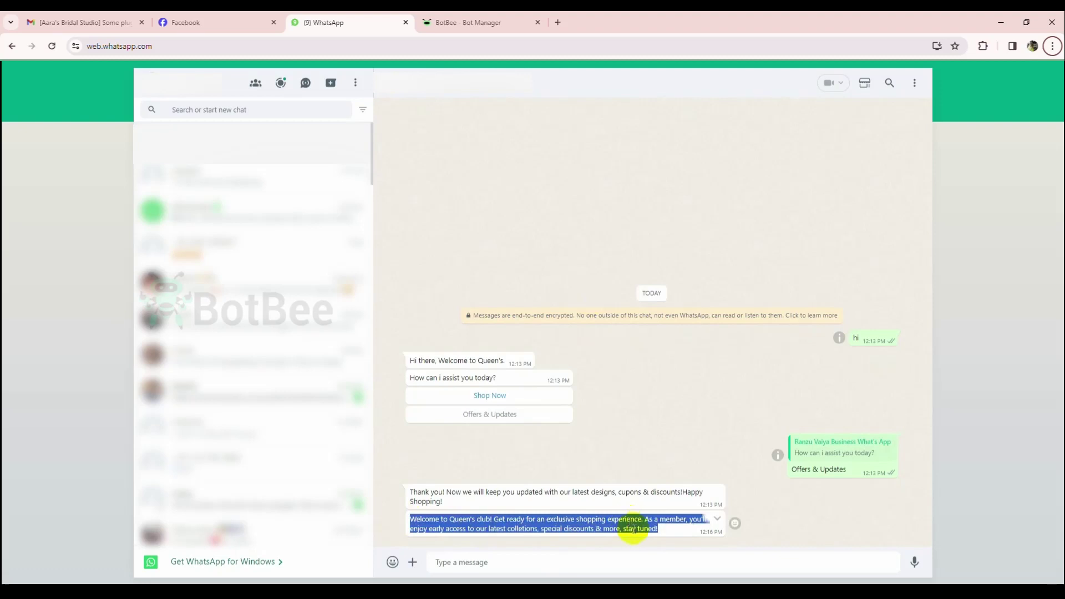
pyautogui.doubleClick(631, 529)
pyautogui.click(591, 301)
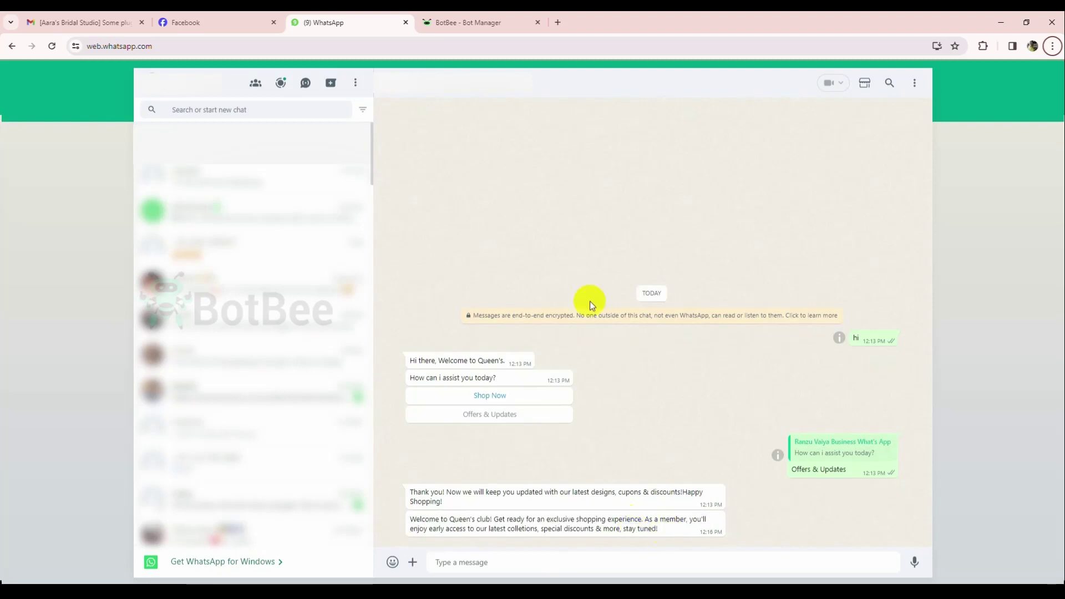
pyautogui.moveTo(409, 520); pyautogui.dragTo(630, 522)
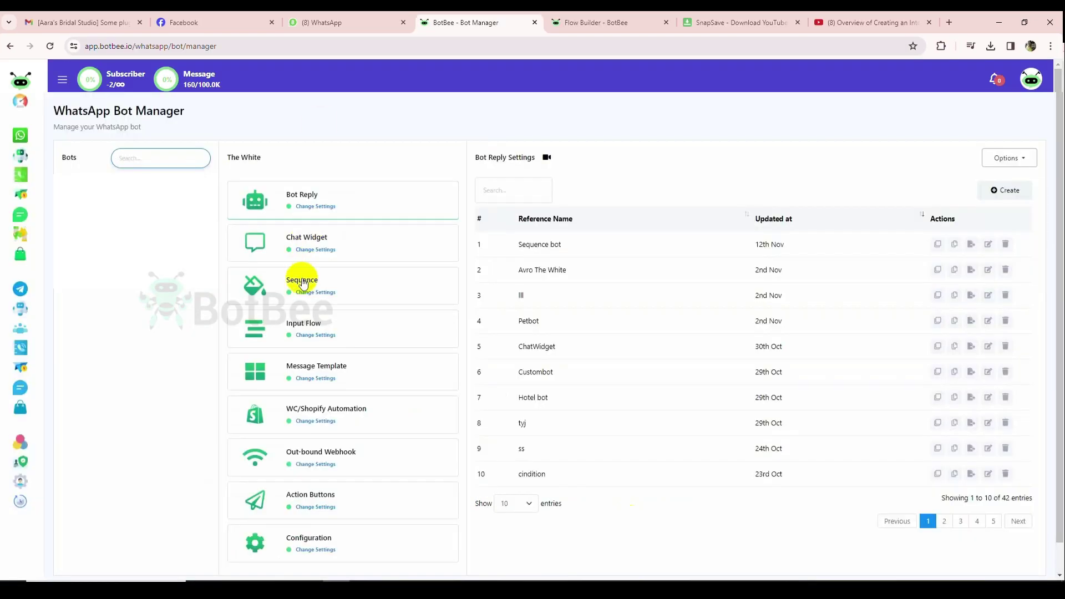
# In the BotBee bot manager's Sequence settings, open the Offer & Membership Sequence campaign for editing, look over its flow, and close it
pyautogui.click(302, 288)
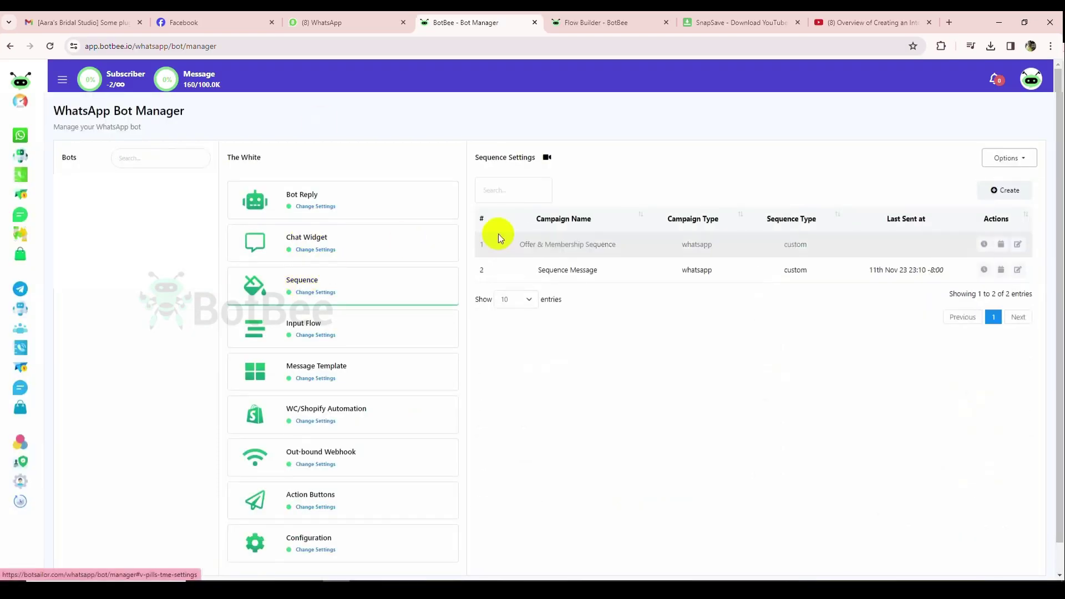
pyautogui.moveTo(502, 247); pyautogui.dragTo(631, 247)
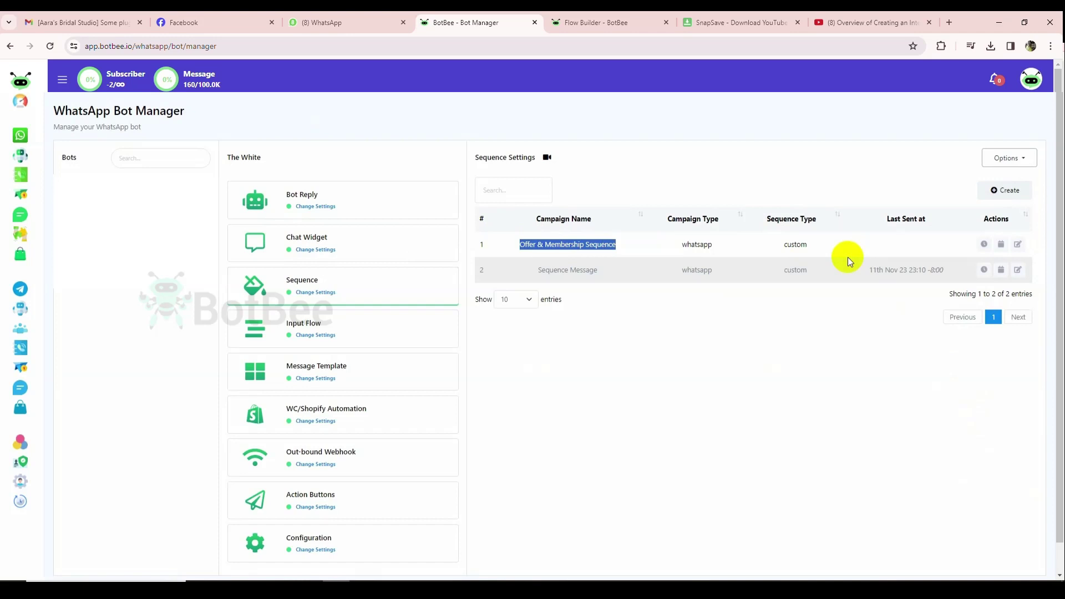
pyautogui.click(1018, 244)
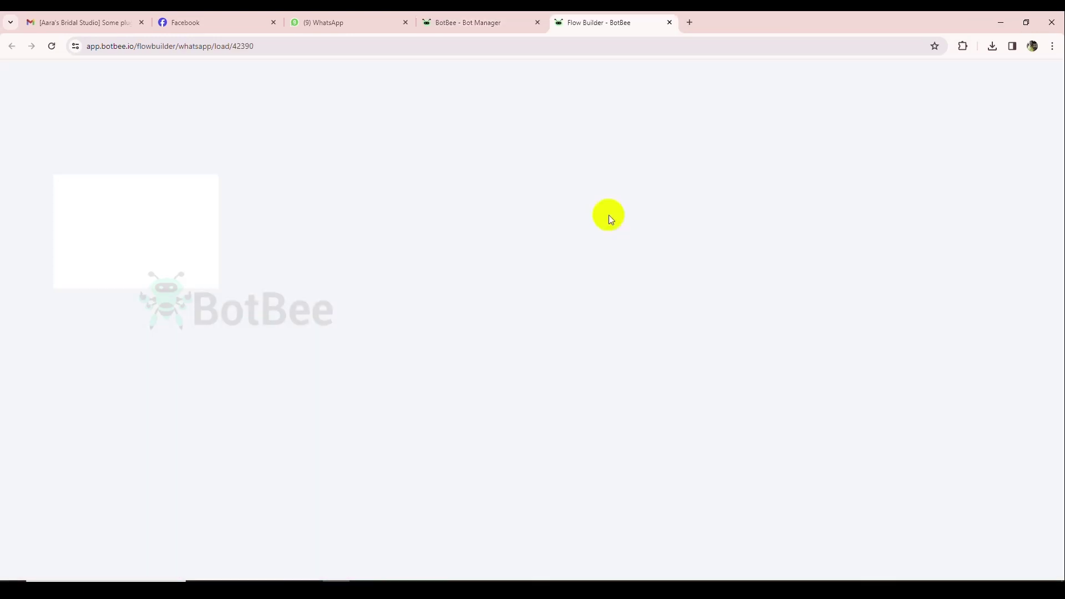
pyautogui.moveTo(599, 178); pyautogui.dragTo(334, 171)
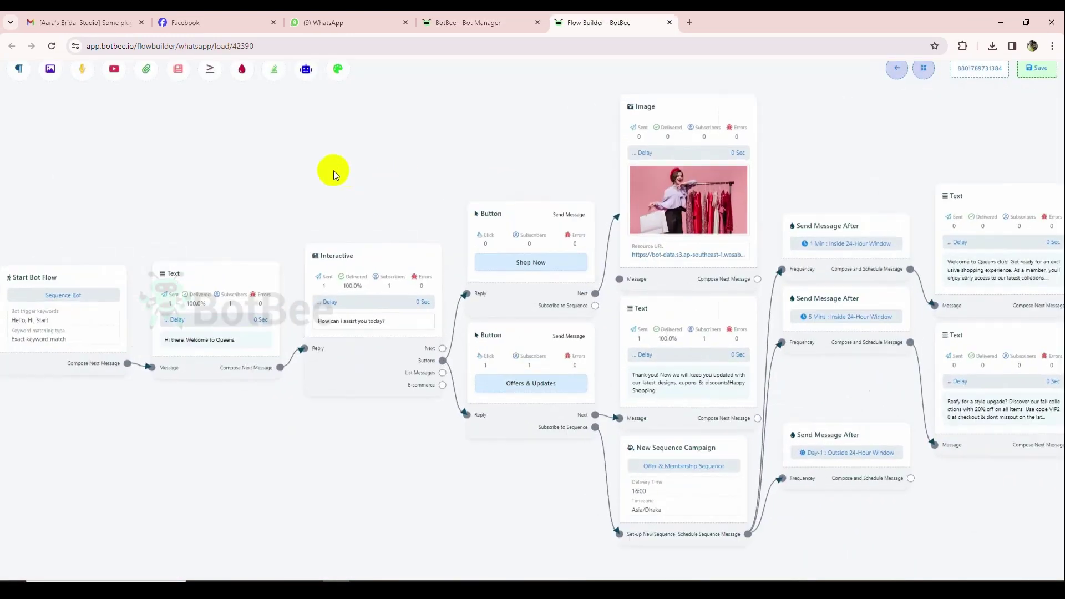
pyautogui.hotkey('ctrl', 'w')
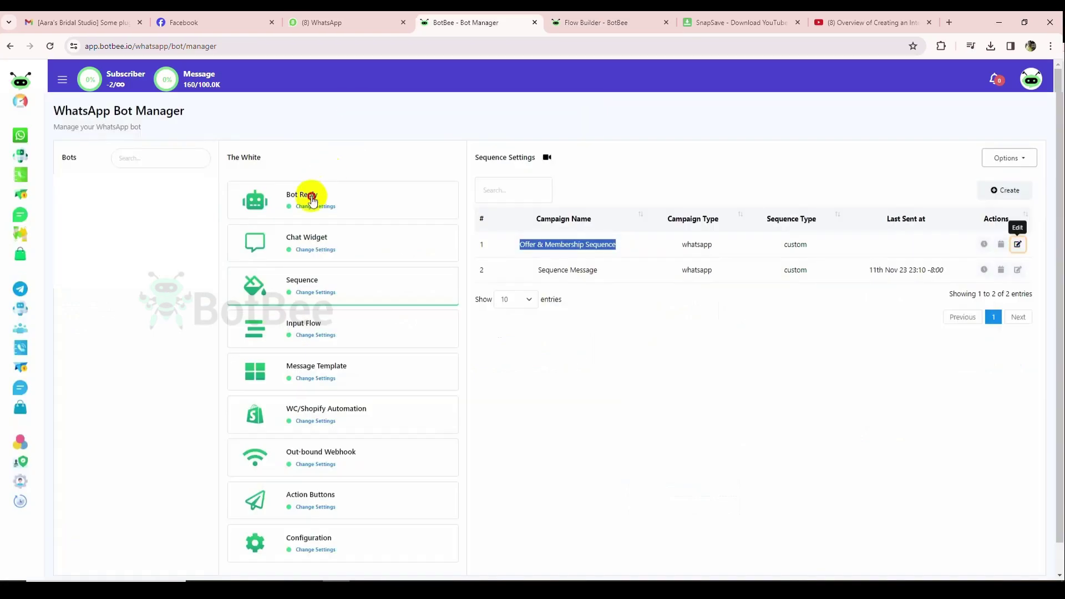
# View the bot manager's Bot Reply list and return to the list of sequence campaigns
pyautogui.click(312, 199)
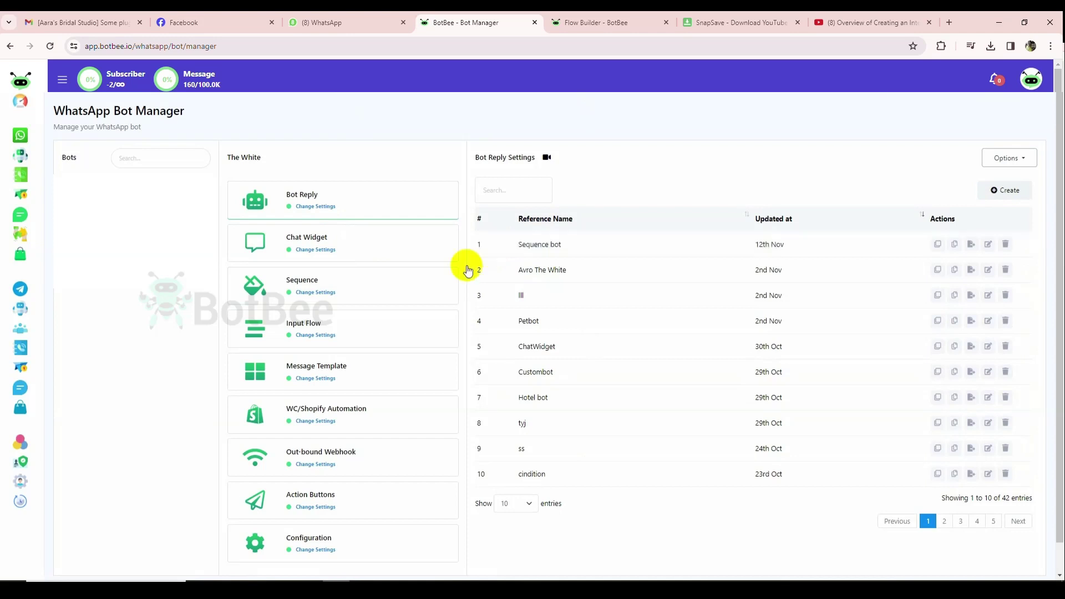
pyautogui.click(324, 287)
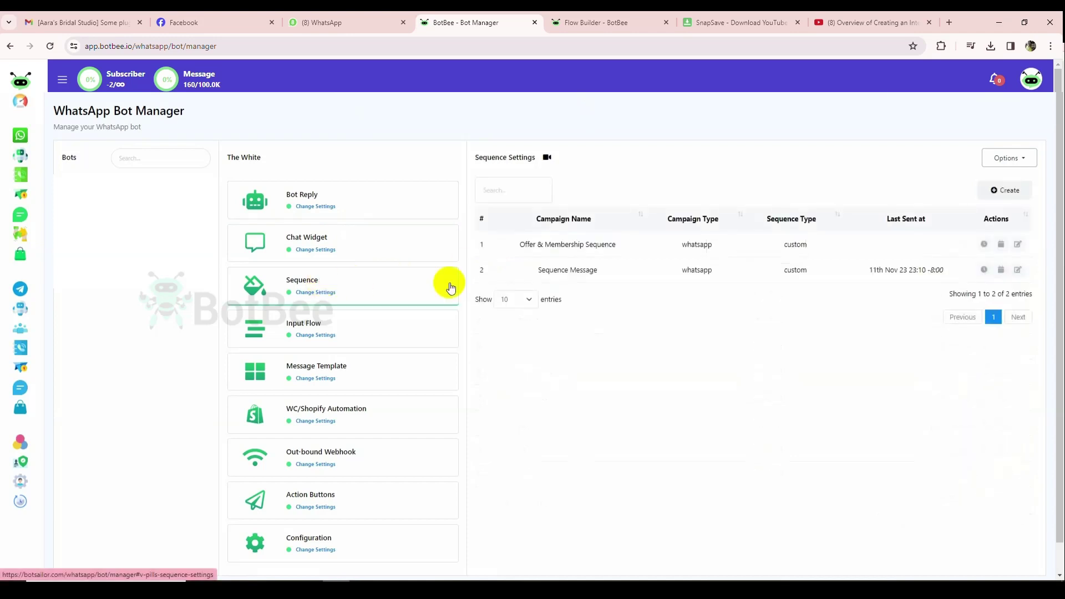